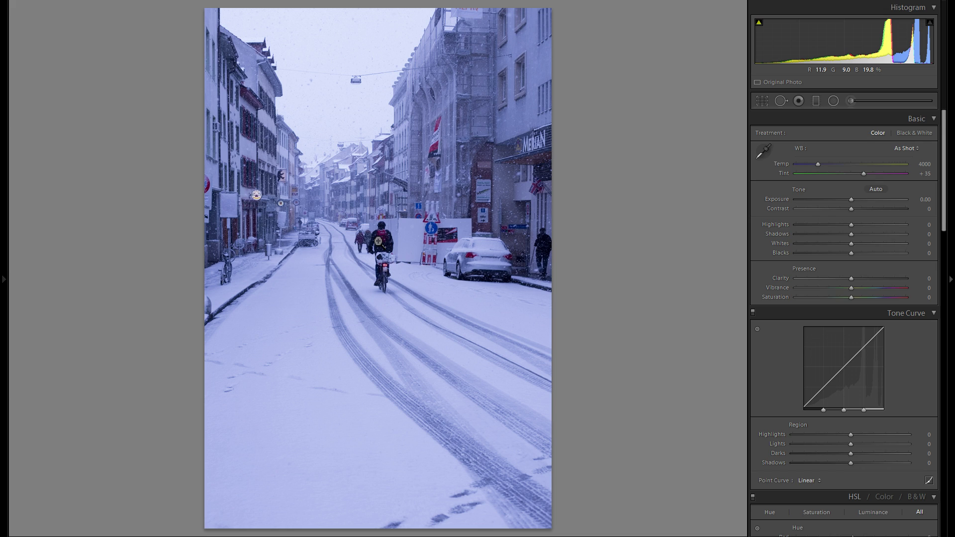
- Switch the snowy cyclist photo to the Black & White treatment in the Basic panel
left_click(915, 133)
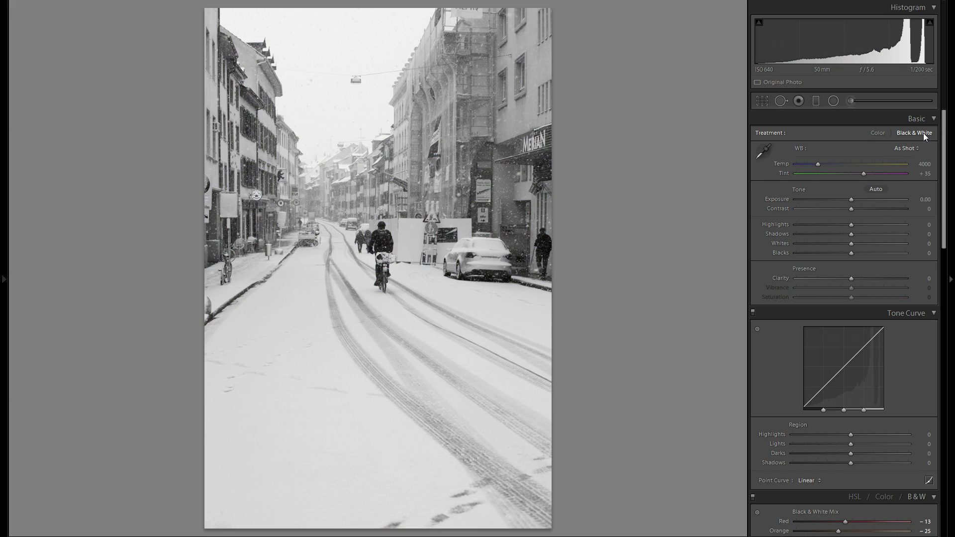
- Re-apply Black & White, then set Exposure to +0.97, Highlights to −100 and Shadows up
left_click(877, 133)
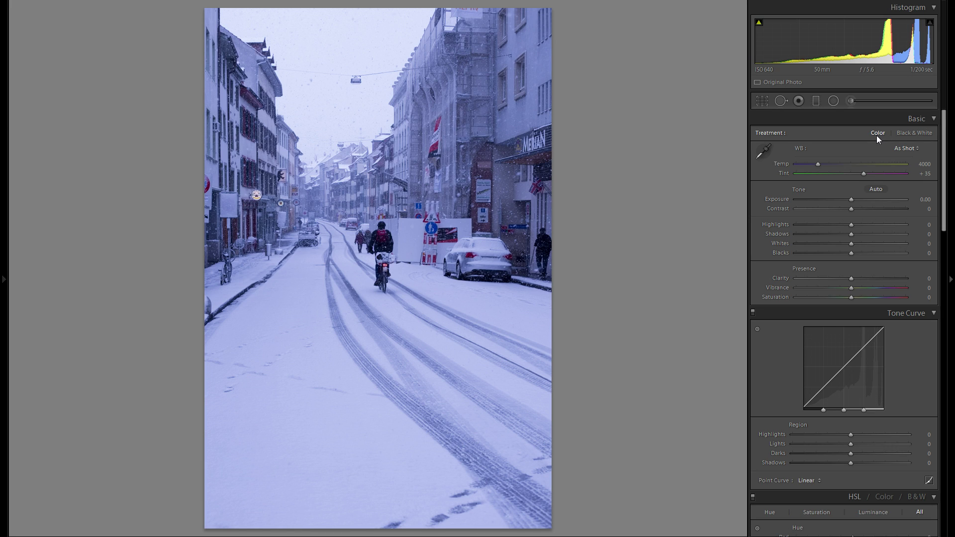
key("v")
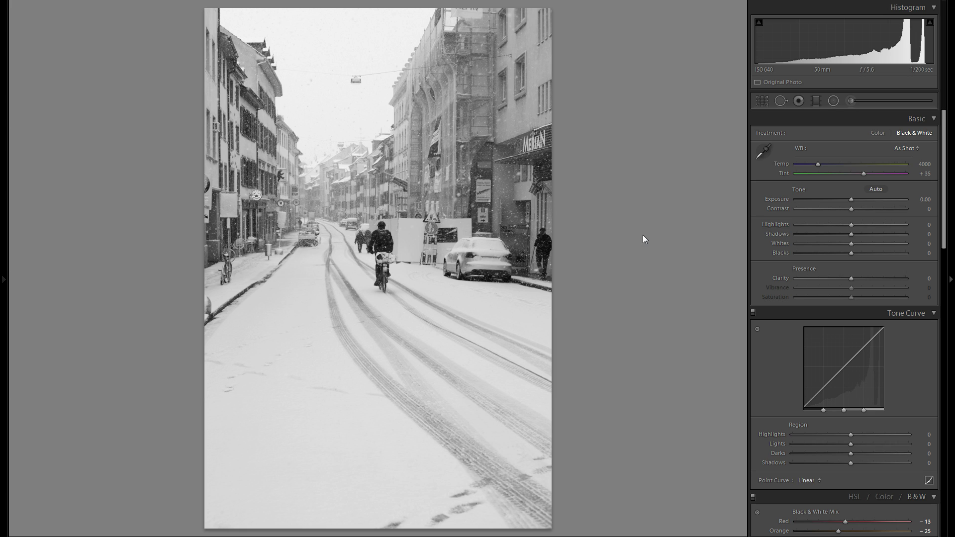
left_click_drag(850, 198, 853, 206)
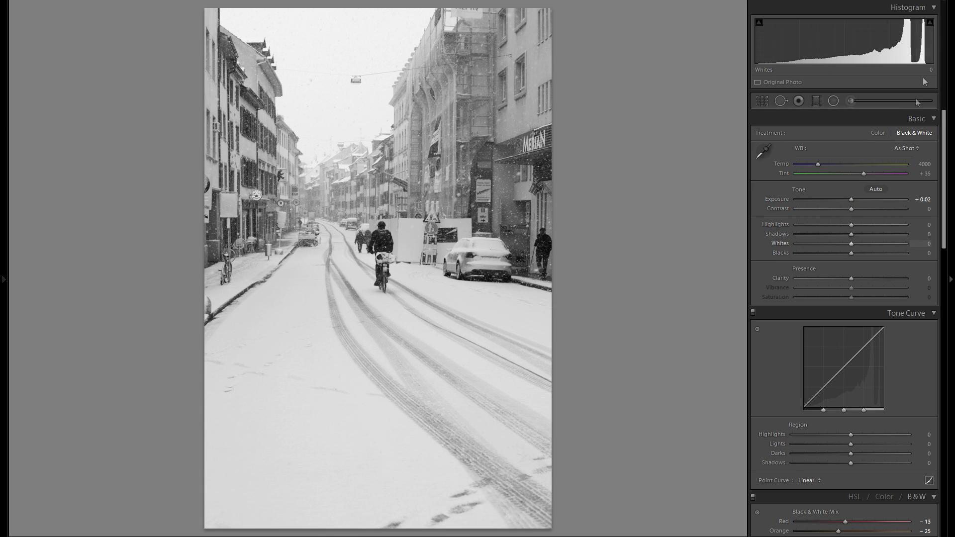
left_click_drag(852, 199, 866, 201)
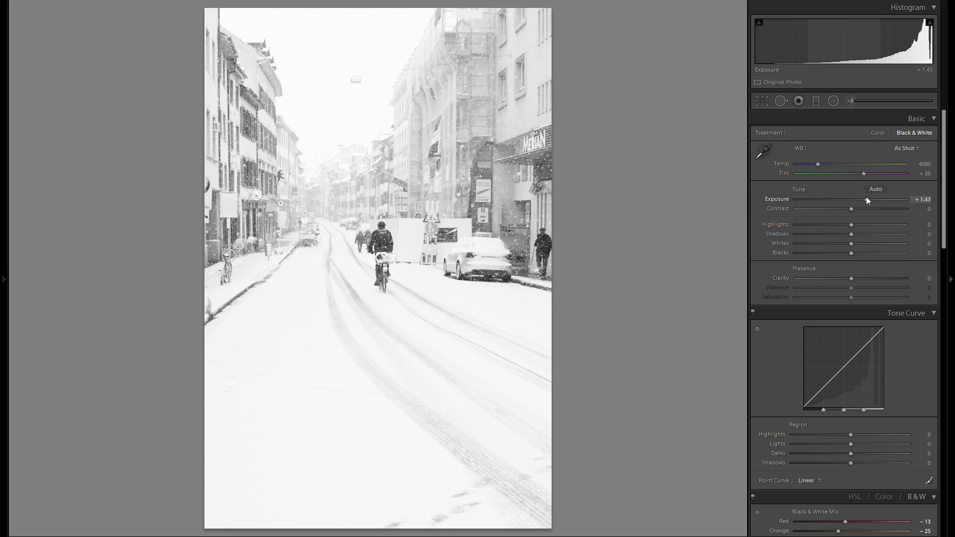
left_click_drag(866, 197, 736, 229)
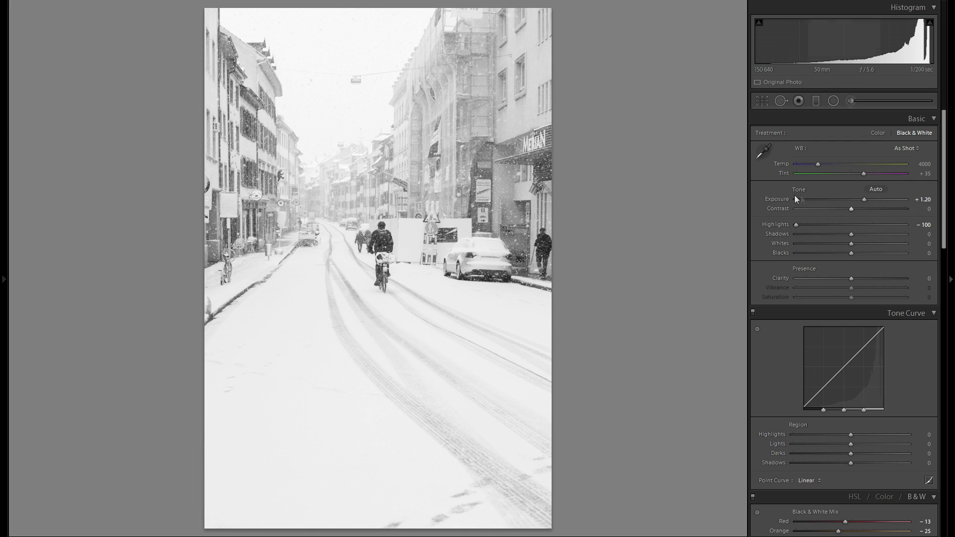
double_click(779, 198)
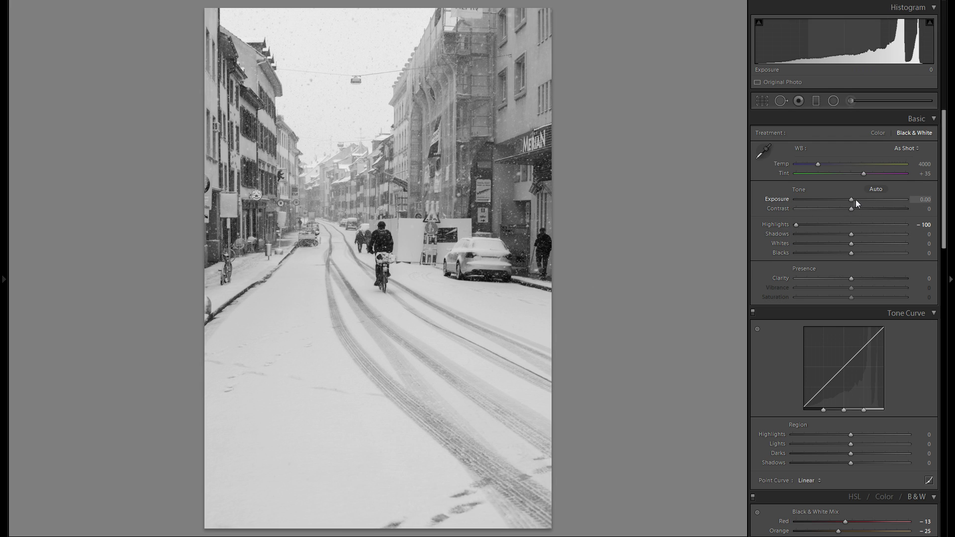
left_click_drag(855, 199, 864, 199)
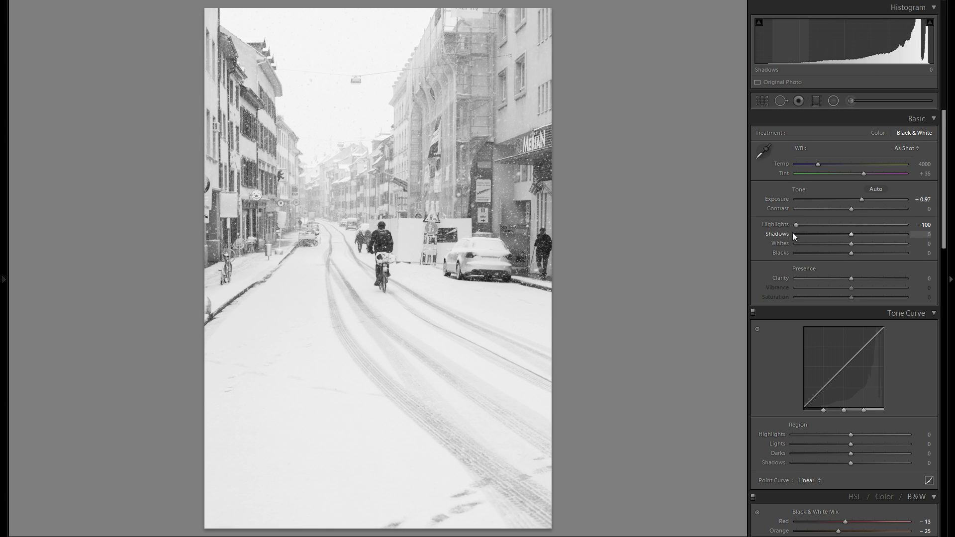
left_click_drag(795, 225, 734, 220)
left_click_drag(851, 234, 907, 234)
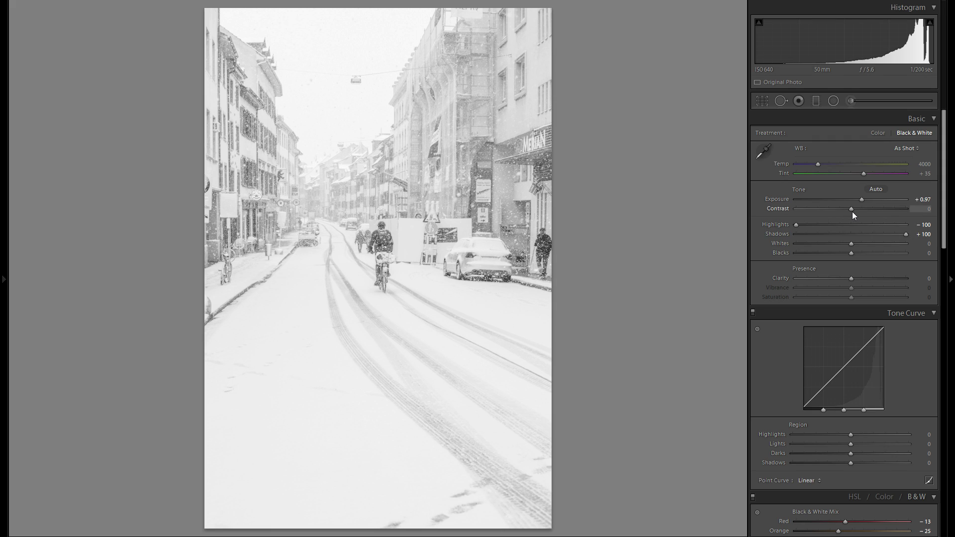
- Set Contrast to +29 after briefly trying a lower value
left_click_drag(851, 209, 806, 208)
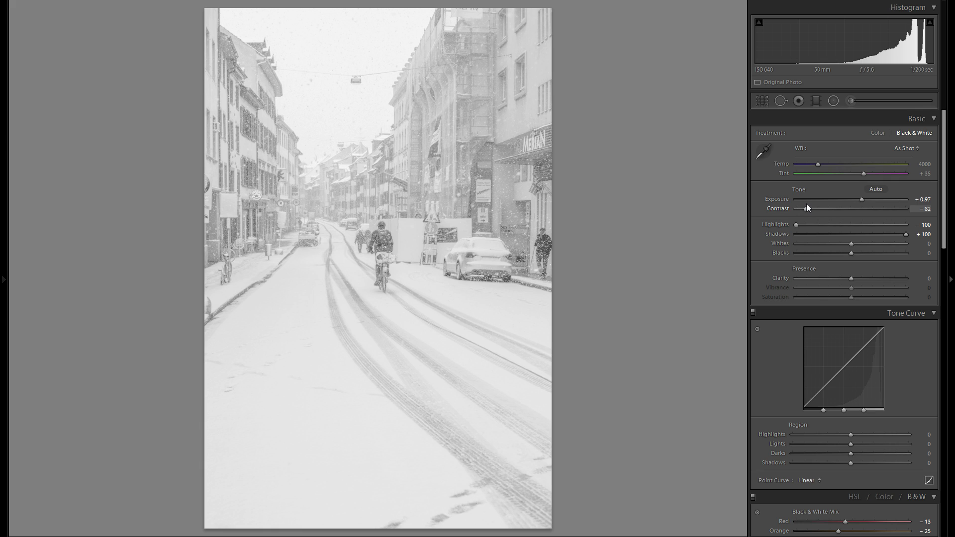
double_click(772, 207)
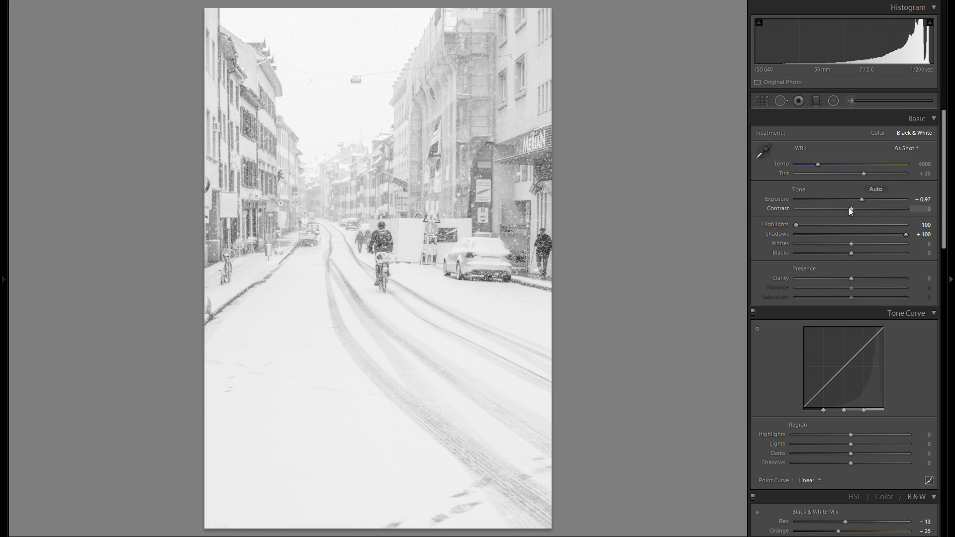
left_click_drag(849, 207, 871, 211)
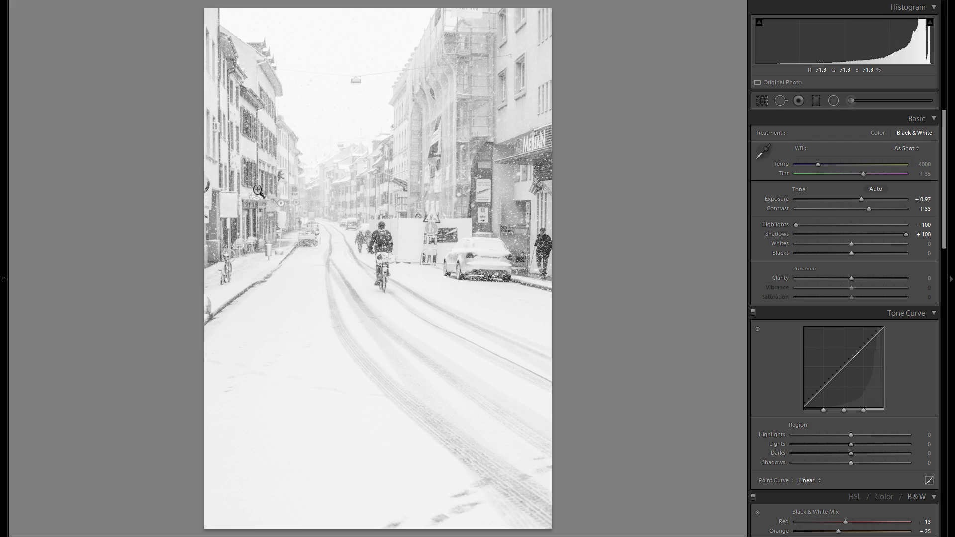
left_click_drag(846, 210, 868, 213)
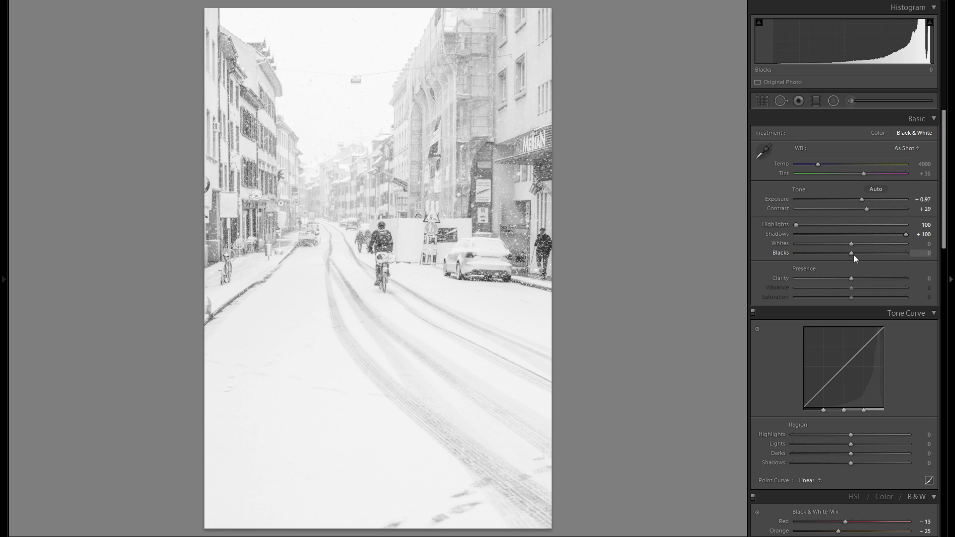
- Raise Blacks to +31 and Whites to +50, and lower Clarity to −39
mouse_move(851, 253)
left_mouse_down()
mouse_move(829, 253)
mouse_move(870, 253)
mouse_move(834, 249)
mouse_move(849, 249)
left_mouse_up()
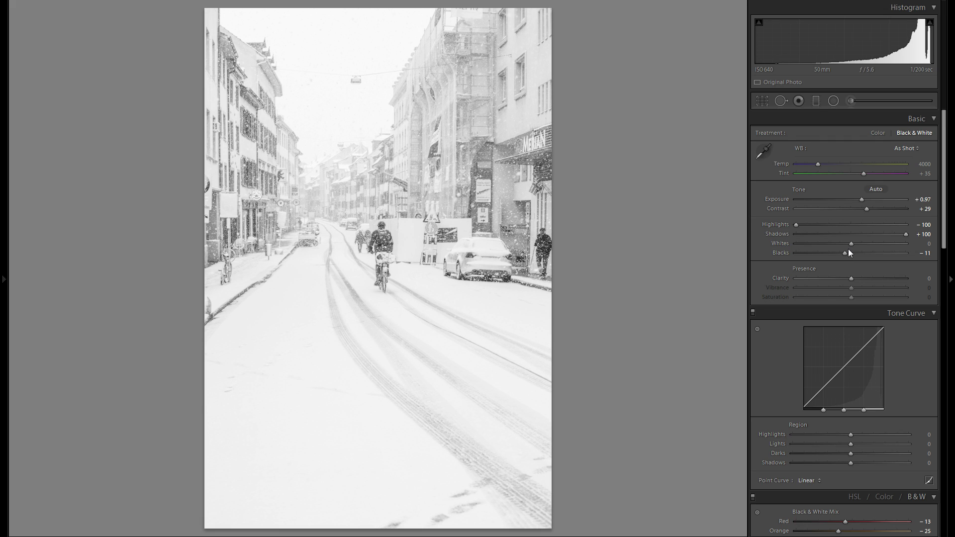
left_click_drag(844, 252, 845, 253)
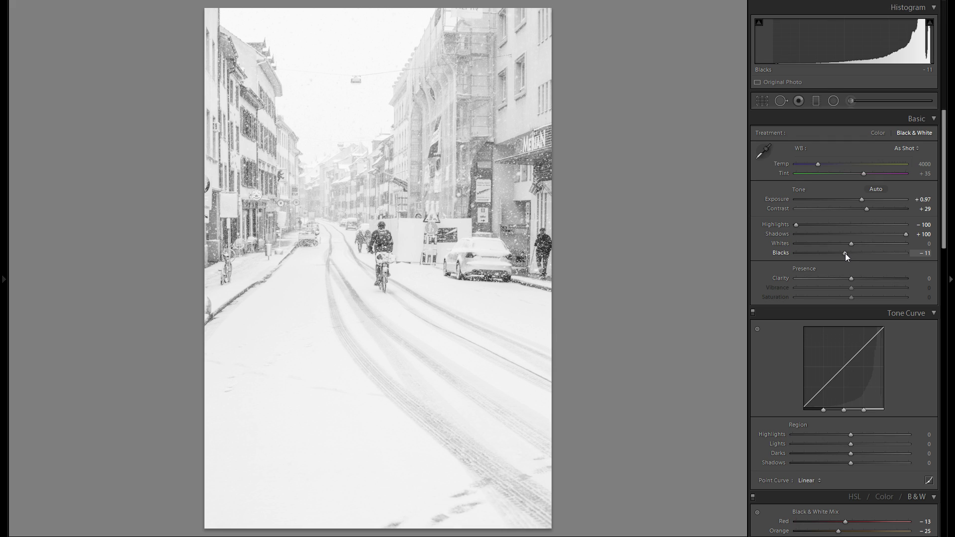
left_click_drag(846, 253, 823, 252)
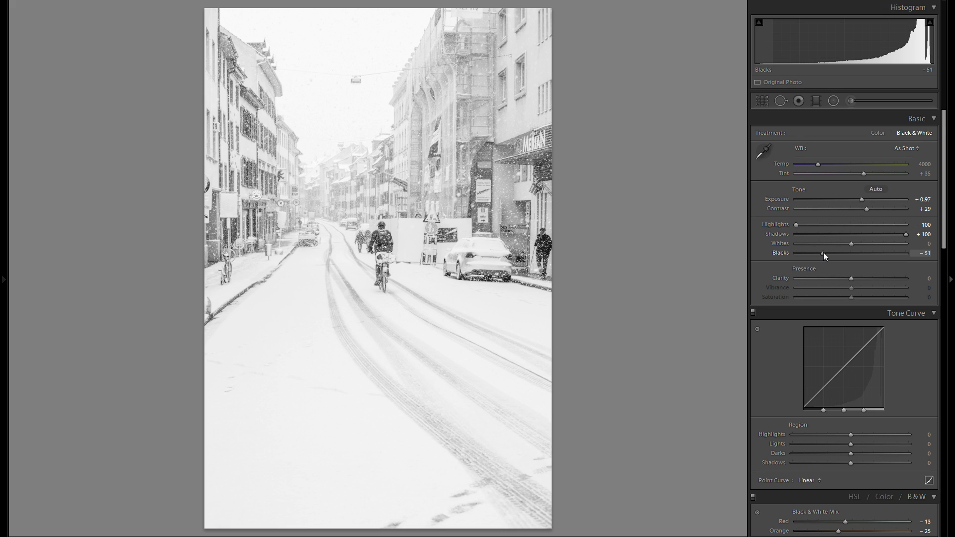
left_click_drag(823, 252, 866, 252)
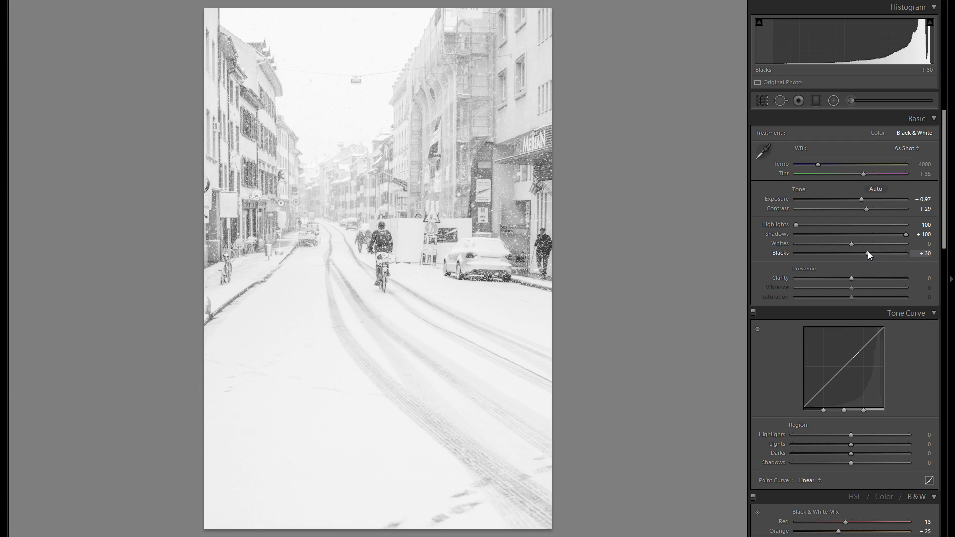
mouse_move(868, 252)
left_mouse_down()
mouse_move(861, 245)
mouse_move(879, 246)
left_mouse_up()
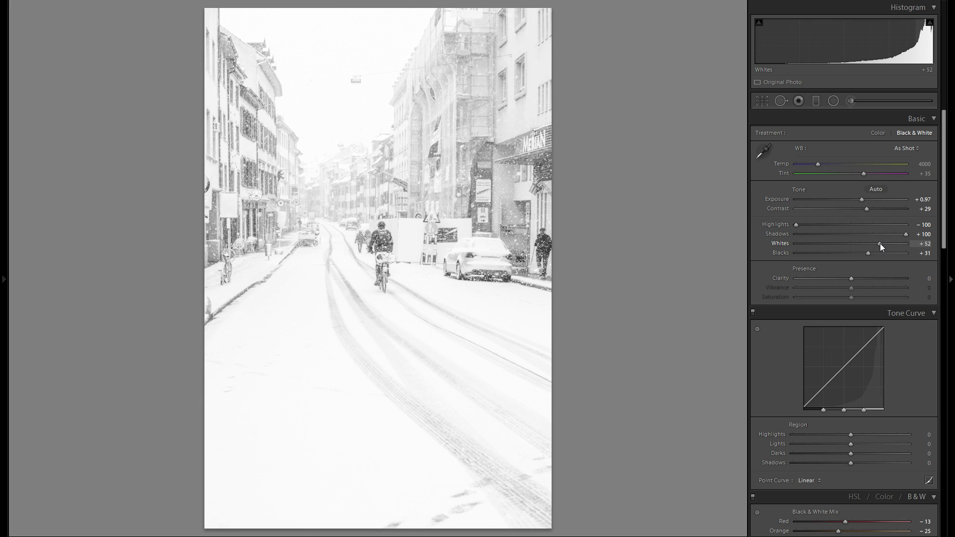
mouse_move(880, 243)
left_mouse_down()
mouse_move(891, 243)
mouse_move(878, 243)
left_mouse_up()
left_click_drag(855, 278, 830, 285)
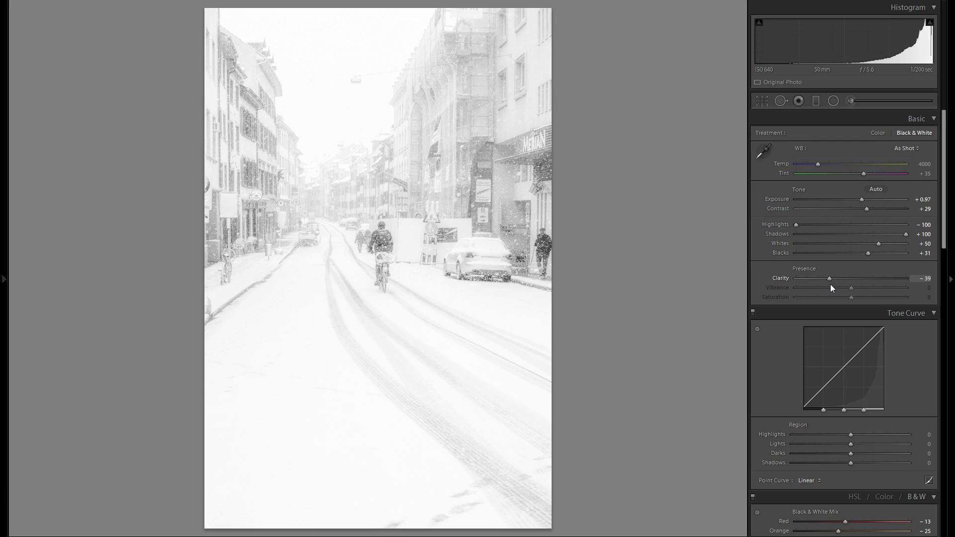
- Reset Clarity to 0 and set tone curve Highlights +5, Lights −15, Darks +15, Shadows 0
double_click(777, 278)
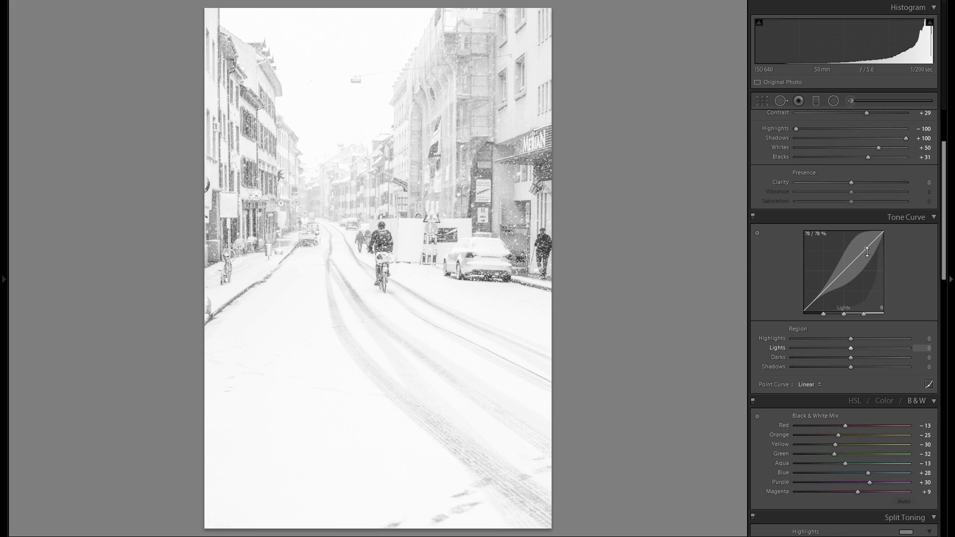
left_click_drag(864, 338, 900, 335)
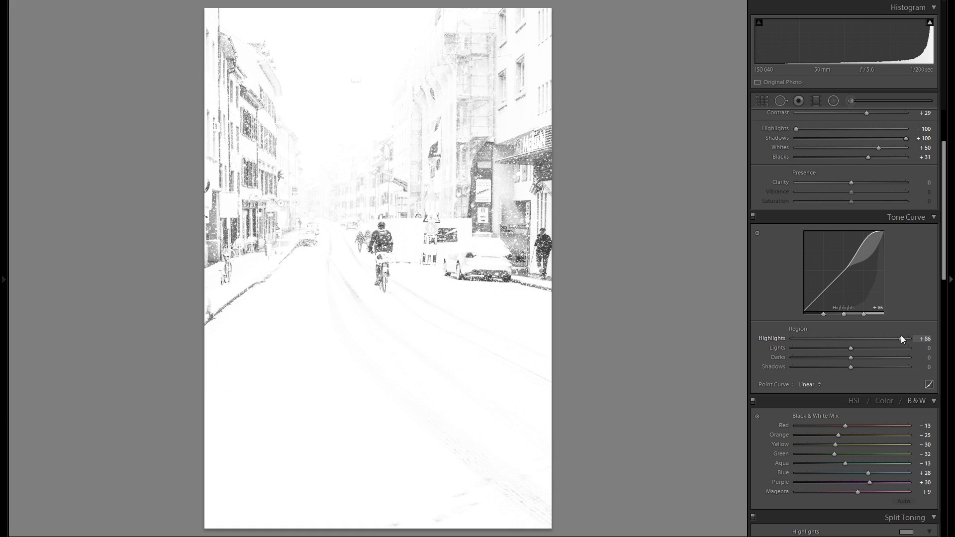
left_click_drag(900, 336, 810, 365)
double_click(775, 367)
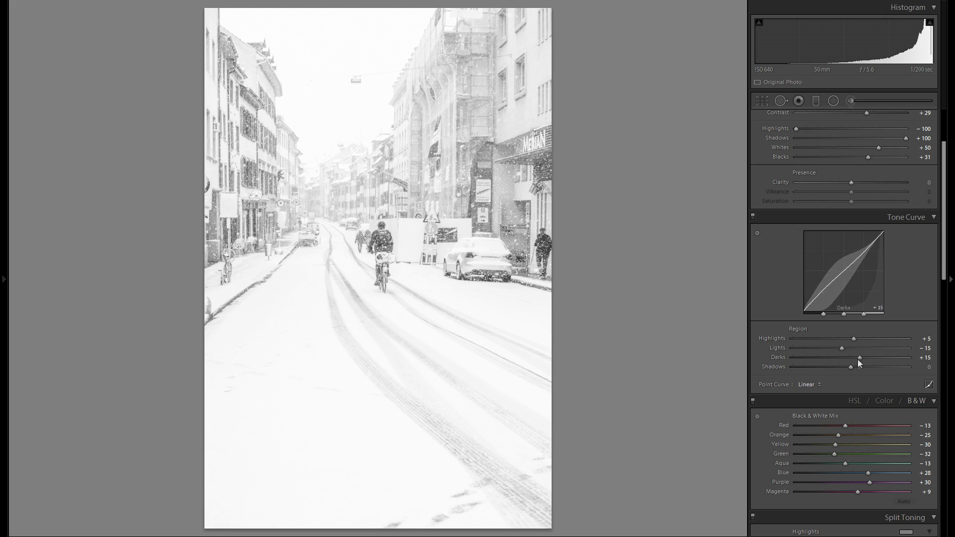
- Tint highlights blue with Split Toning Hue 223 and Saturation 24, comparing with it off
scroll(859, 325, "down", 5)
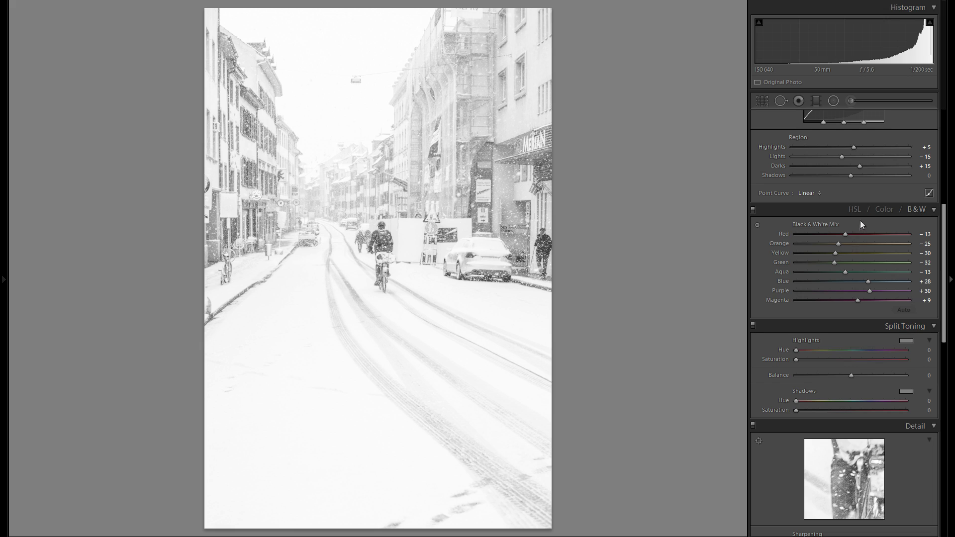
scroll(879, 288, "down", 2)
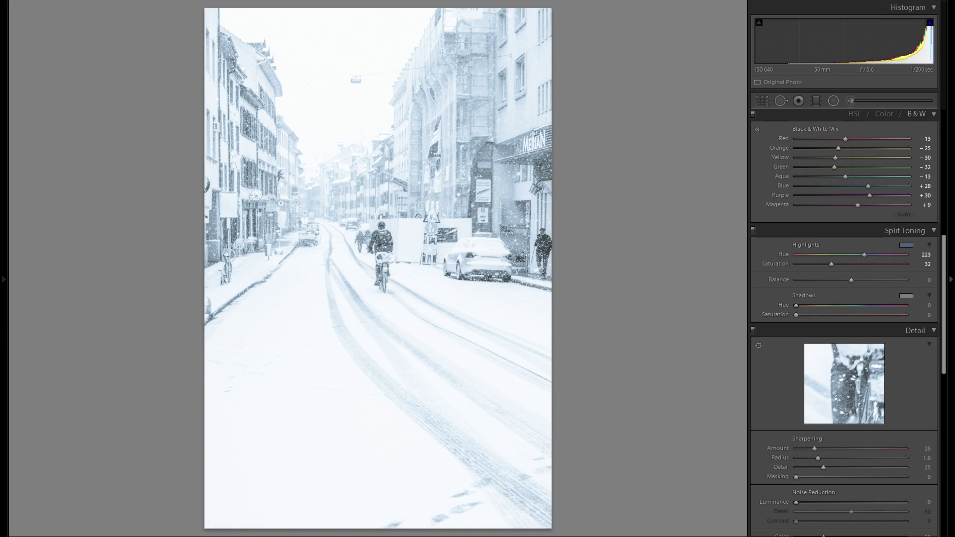
key("Up")
key("Up")
key("shift+Down")
left_click(753, 230)
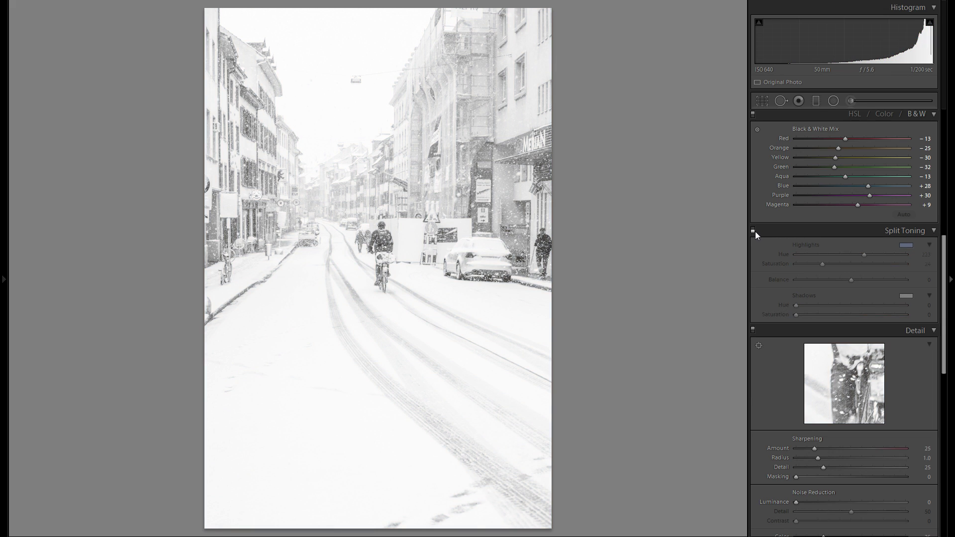
left_click(754, 231)
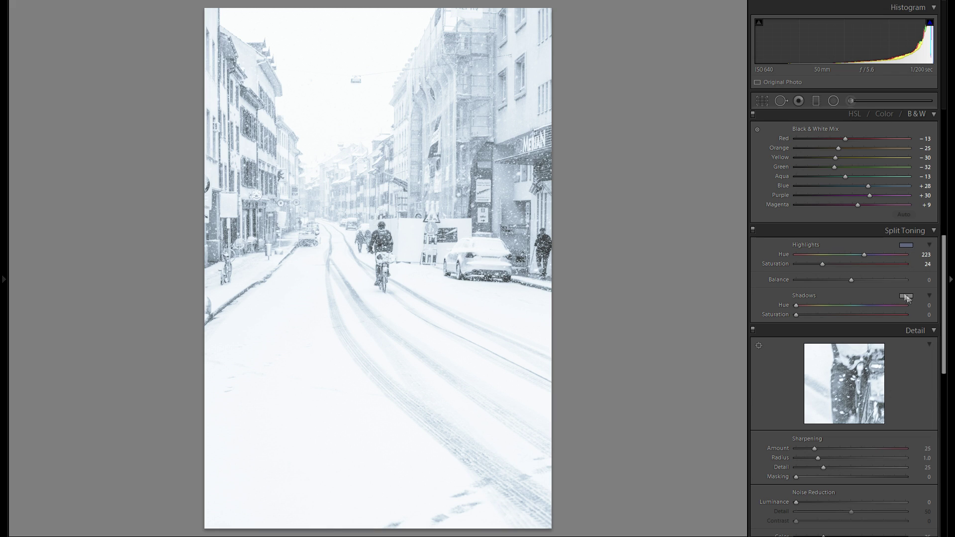
scroll(904, 298, "down", 5)
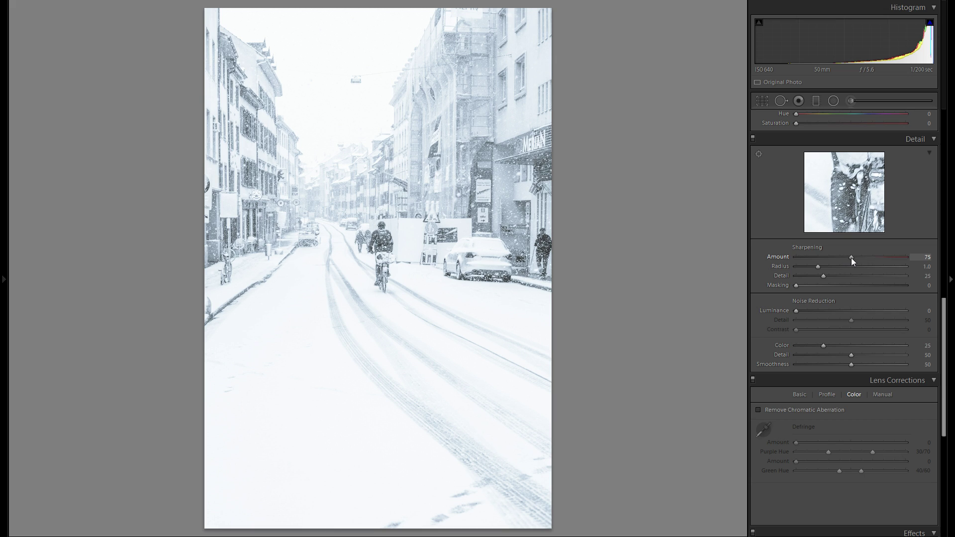
left_click_drag(851, 258, 850, 257)
left_click_drag(802, 284, 879, 285)
scroll(861, 305, "down", 4)
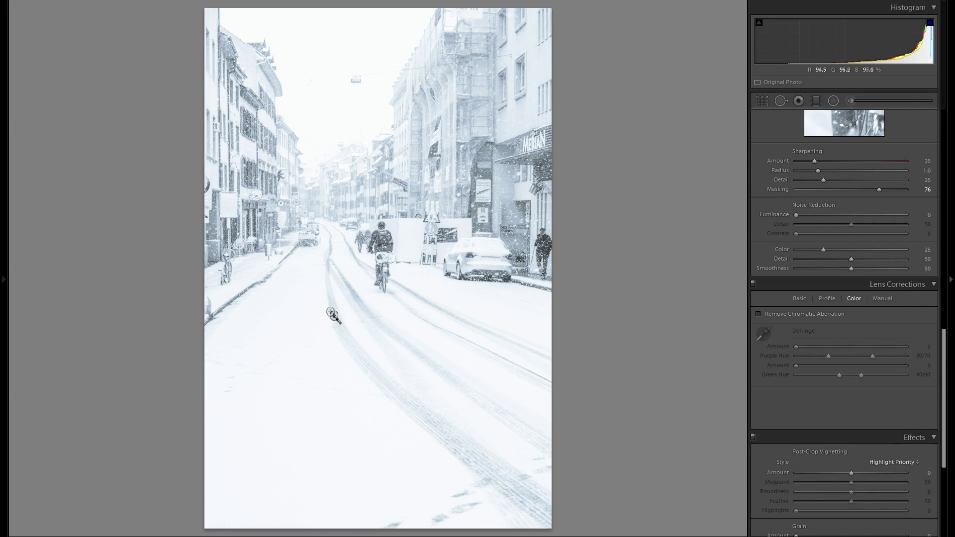
left_click(346, 247)
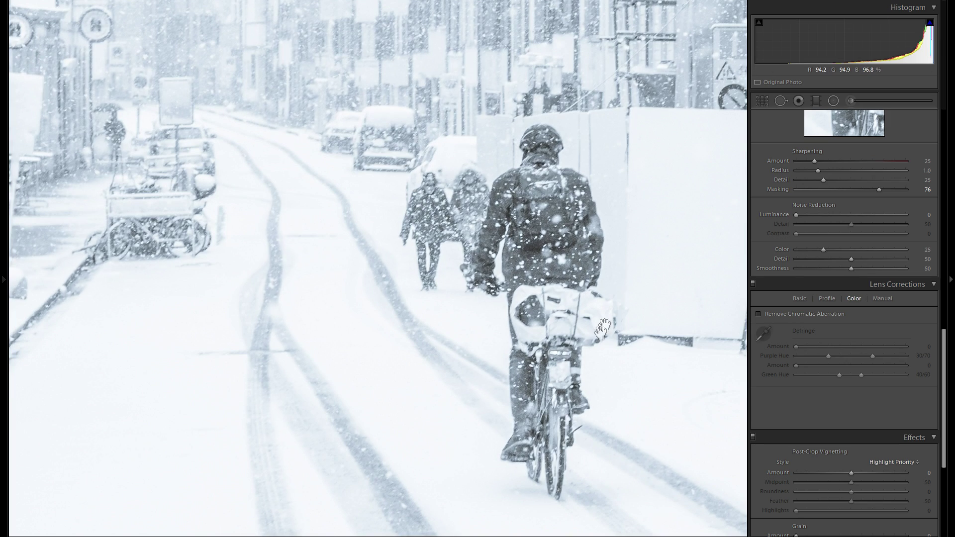
left_click_drag(582, 343, 533, 297)
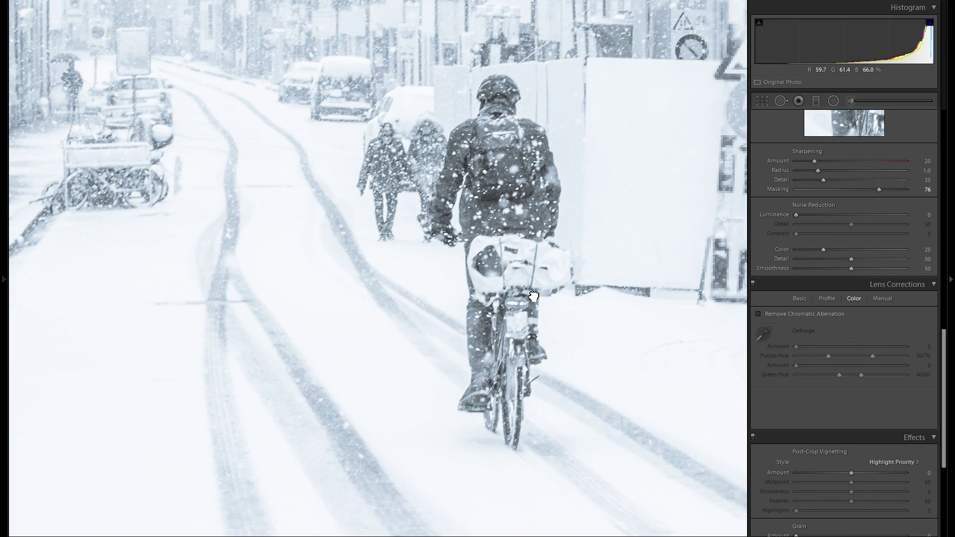
left_click(439, 309)
- Enable the Canon EF 50mm f/1.8 II lens profile correction and lower Vignetting to 88
scroll(817, 303, "down", 3)
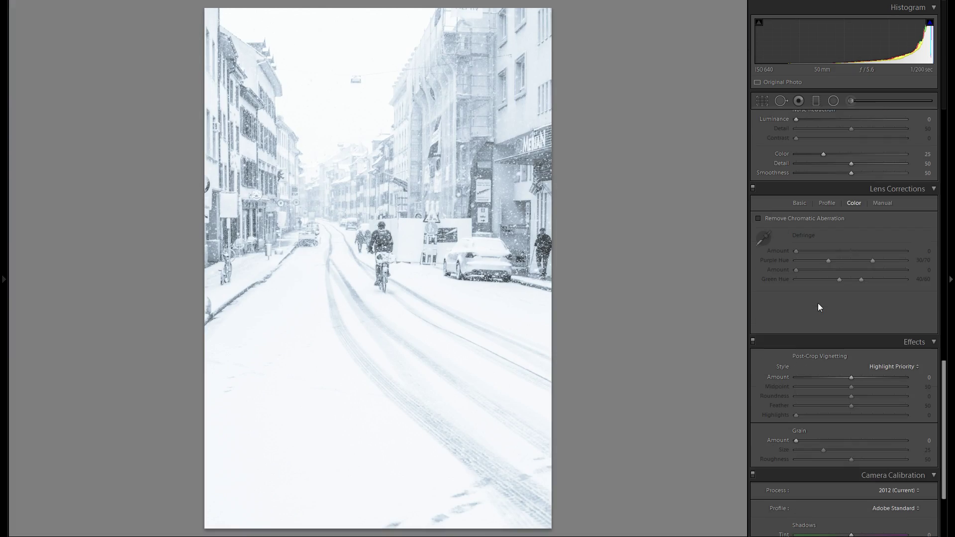
left_click(828, 205)
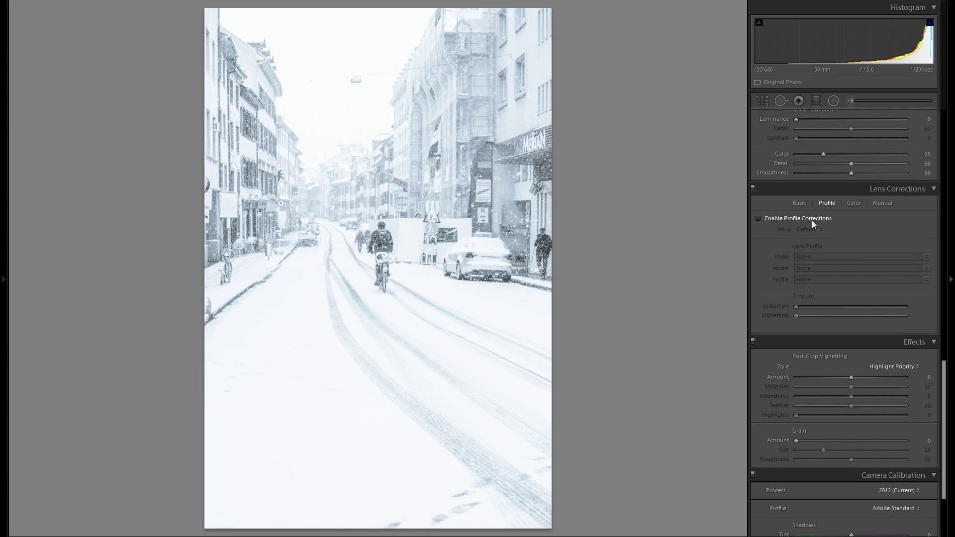
left_click(811, 219)
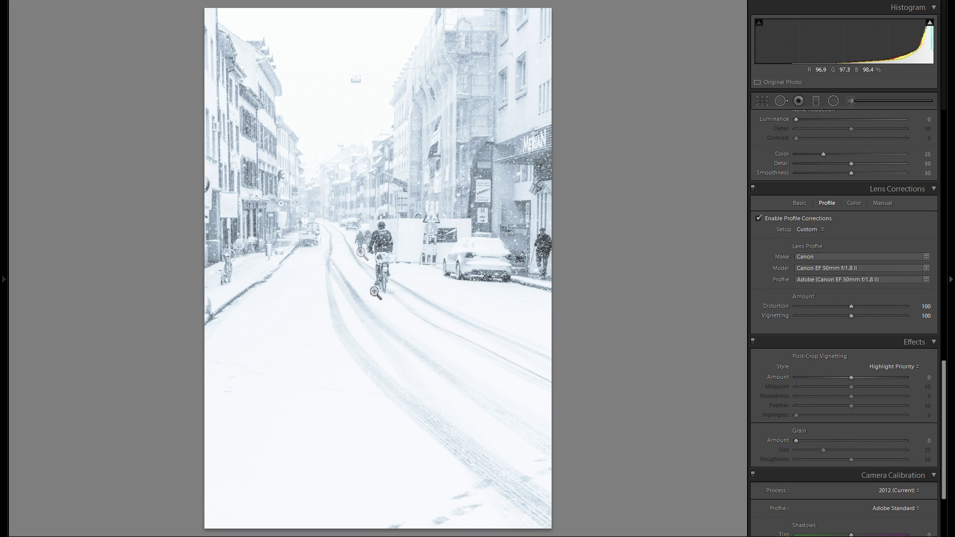
left_click(323, 197)
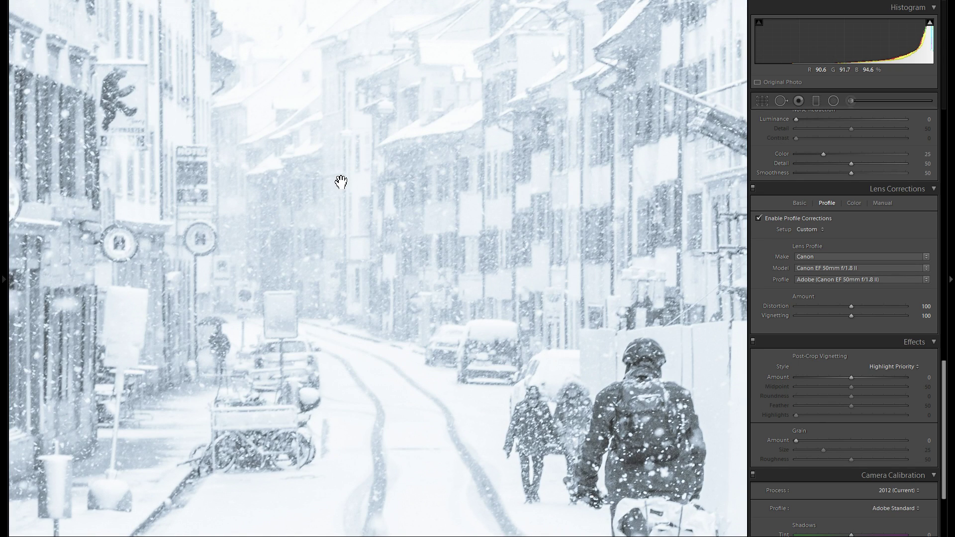
left_click(341, 182)
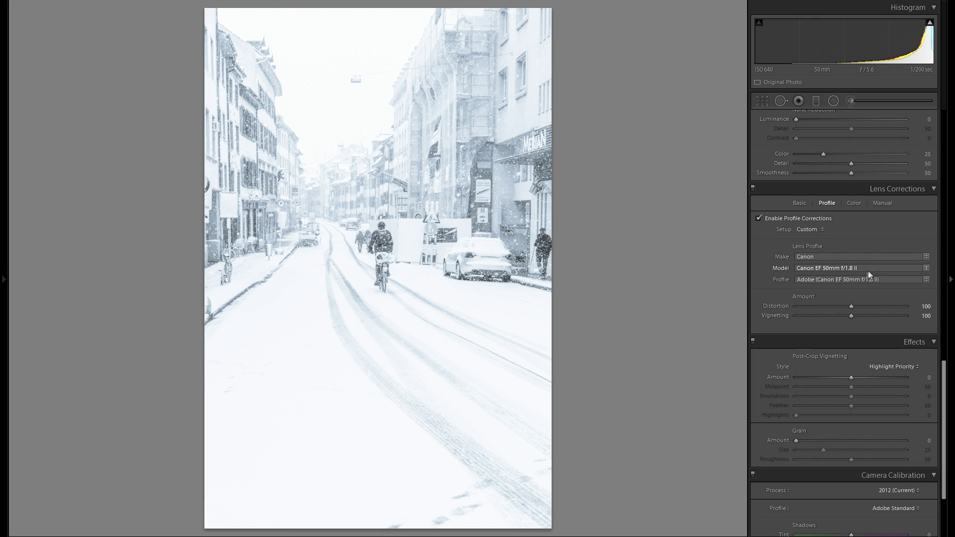
mouse_move(852, 317)
left_mouse_down()
mouse_move(762, 321)
mouse_move(844, 317)
left_mouse_up()
- Restore lens Vignetting to 100 and add a post-crop vignette: Amount −16, Midpoint 33
double_click(771, 315)
scroll(810, 296, "down", 2)
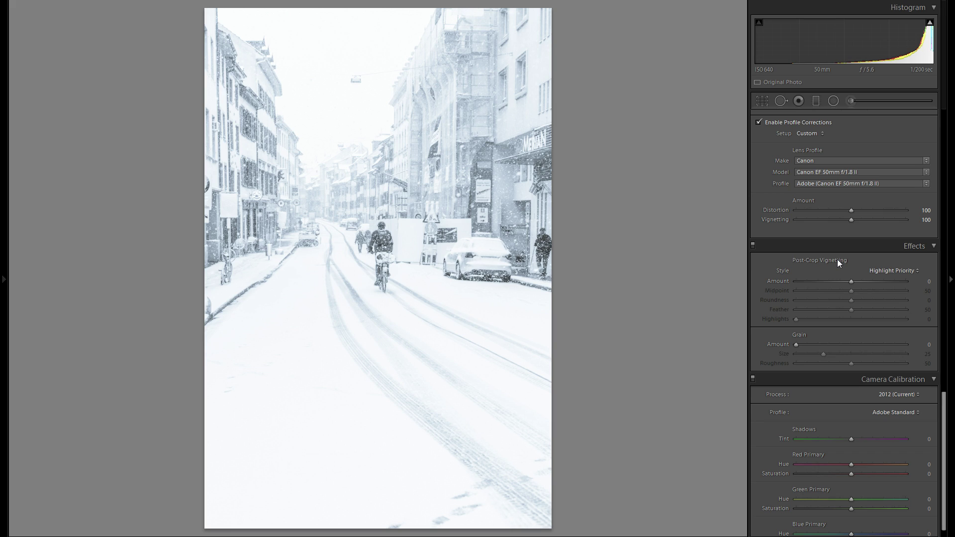
left_click_drag(851, 281, 837, 278)
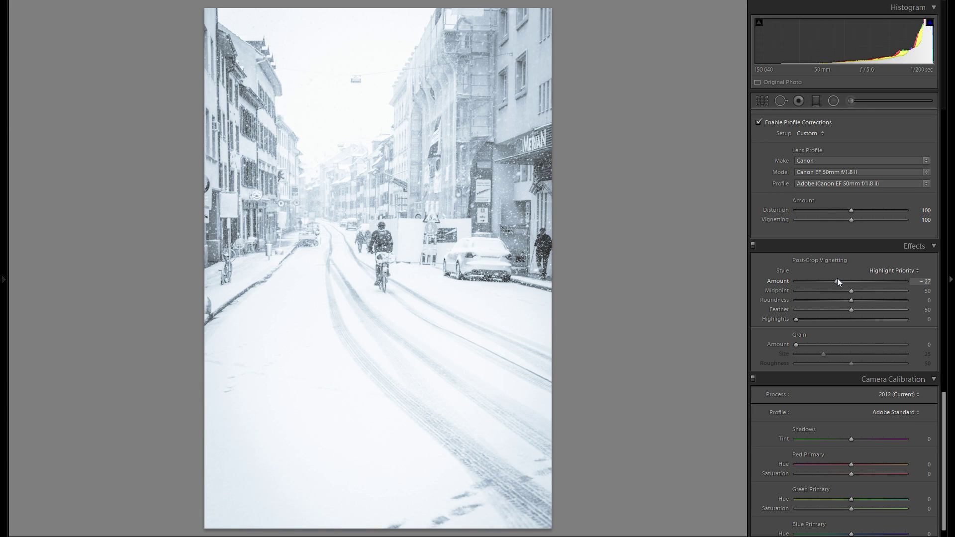
left_click_drag(837, 279, 830, 281)
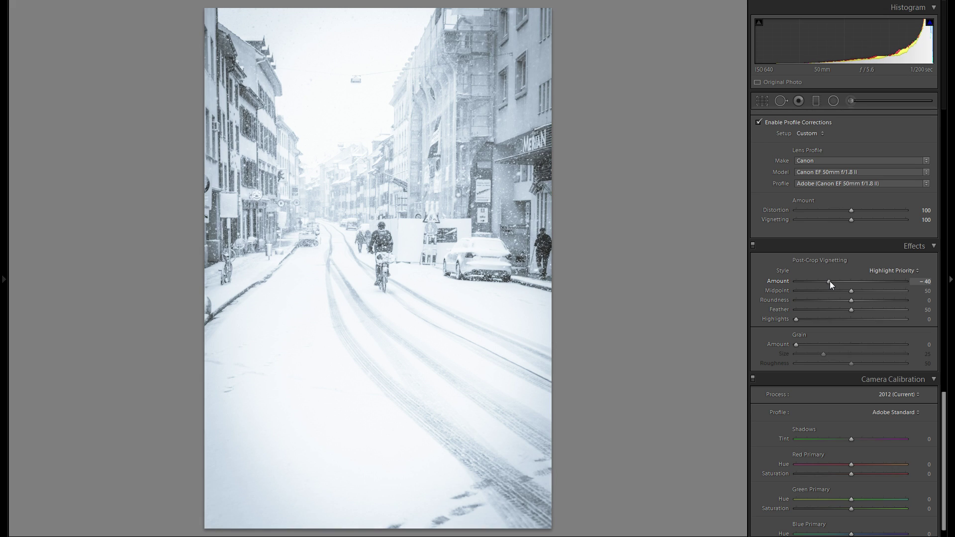
left_click(839, 281)
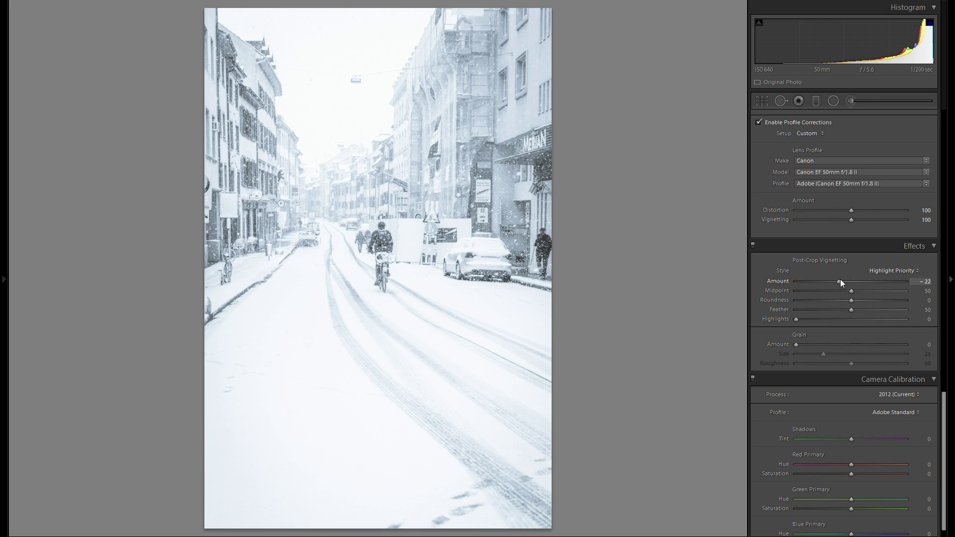
mouse_move(852, 291)
left_mouse_down()
mouse_move(817, 291)
mouse_move(834, 292)
left_mouse_up()
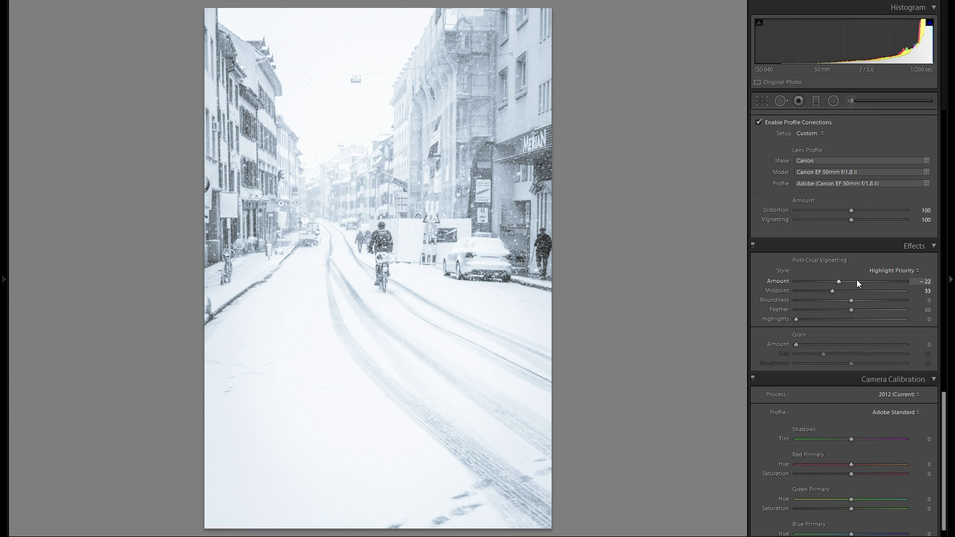
left_click(842, 281)
left_click(753, 245)
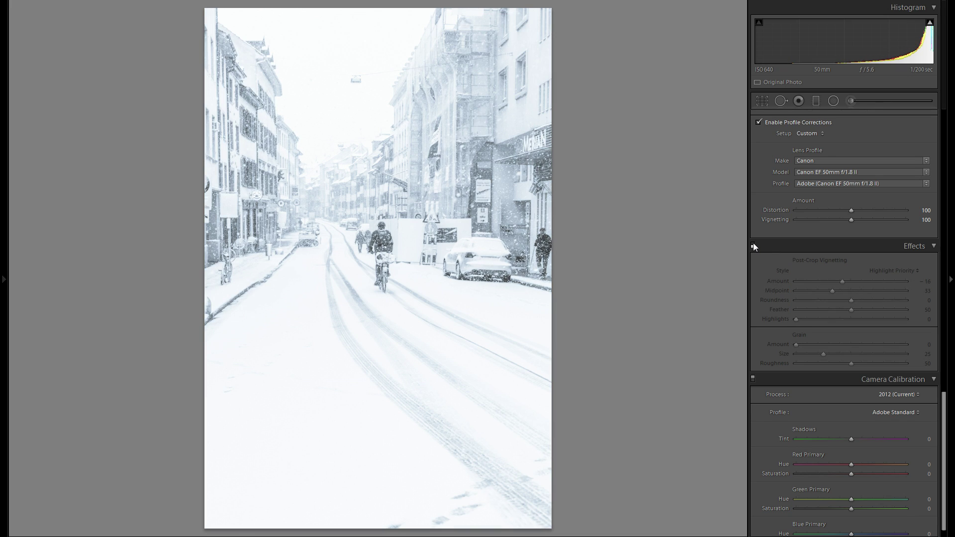
left_click(753, 246)
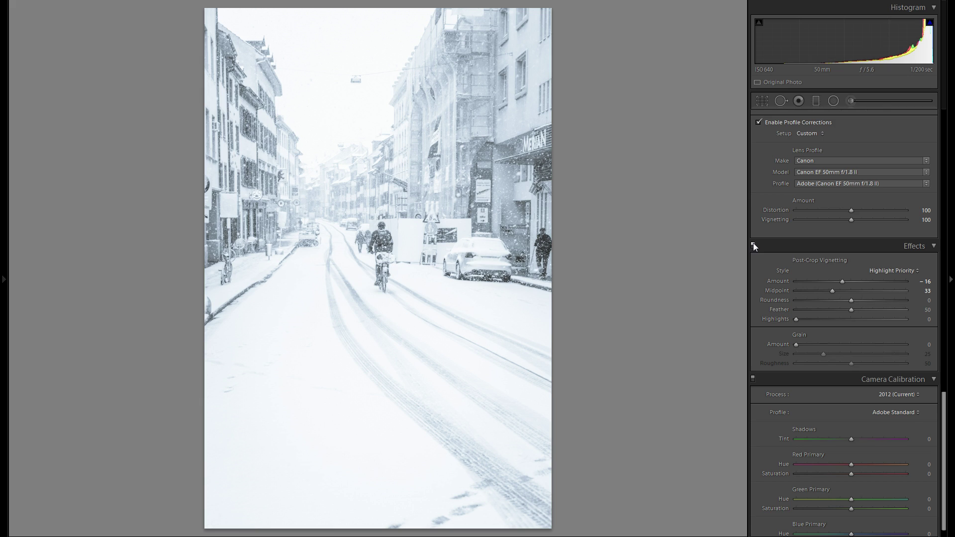
scroll(866, 298, "down", 1)
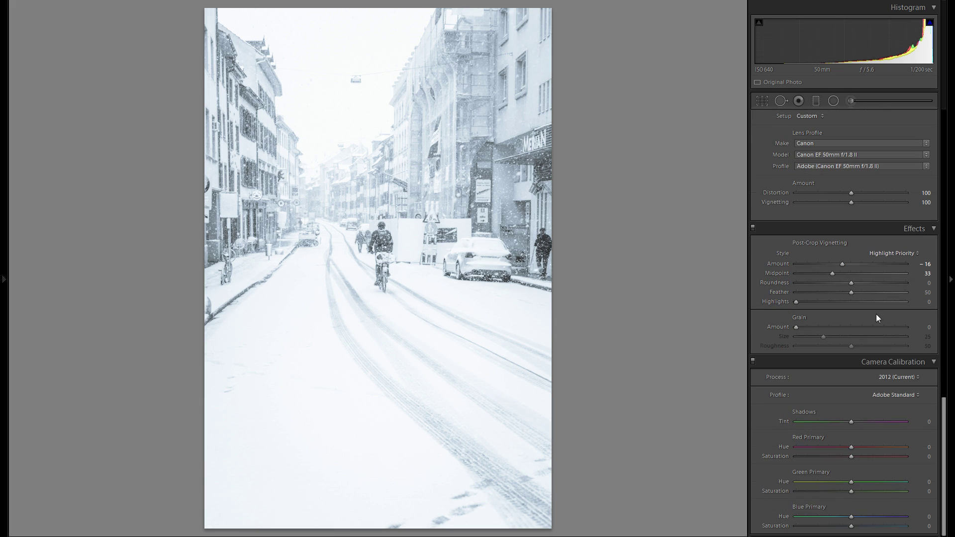
- Try the Camera Faithful, Landscape, Neutral, Portrait and Standard calibration profiles in turn
left_click(893, 395)
left_click(869, 419)
left_click(888, 396)
left_click(885, 428)
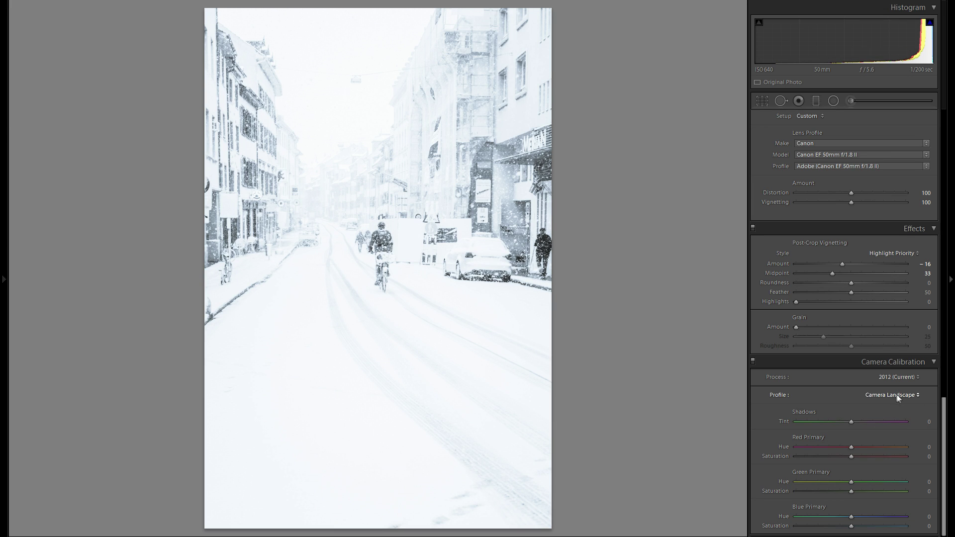
left_click(894, 393)
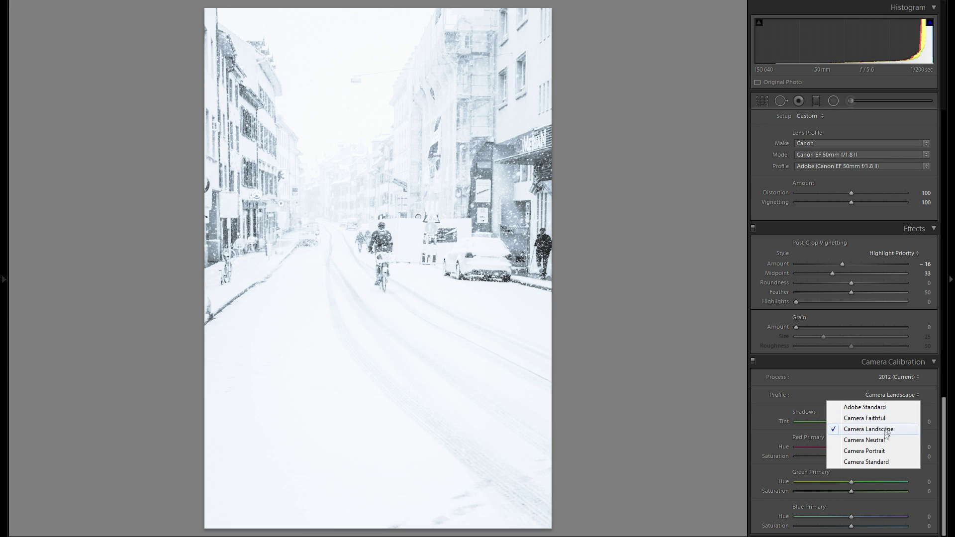
left_click(881, 439)
left_click(890, 393)
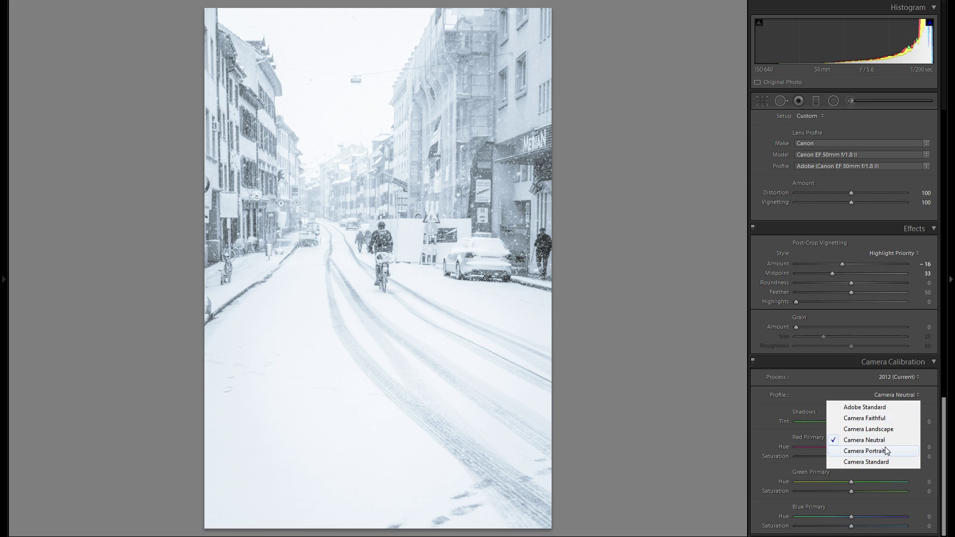
left_click(879, 451)
left_click(904, 398)
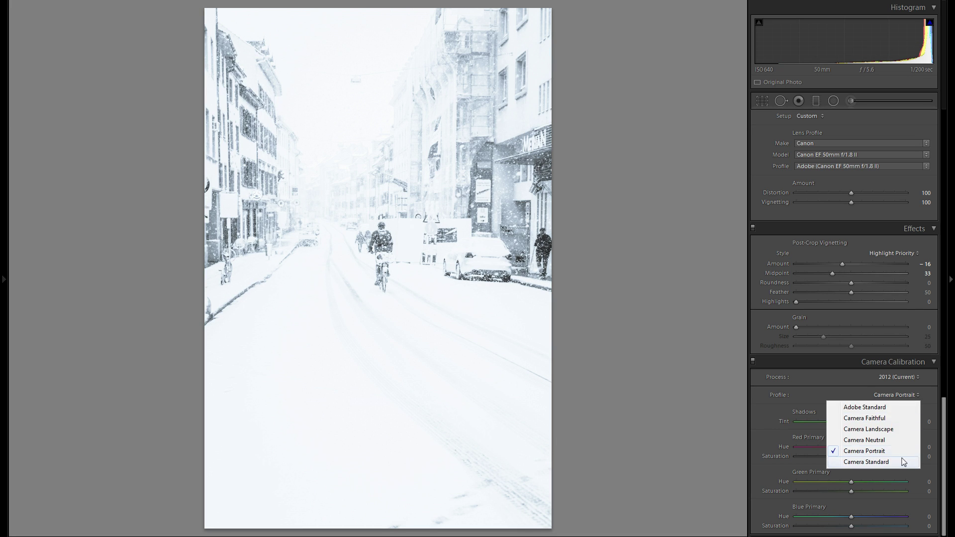
left_click(901, 459)
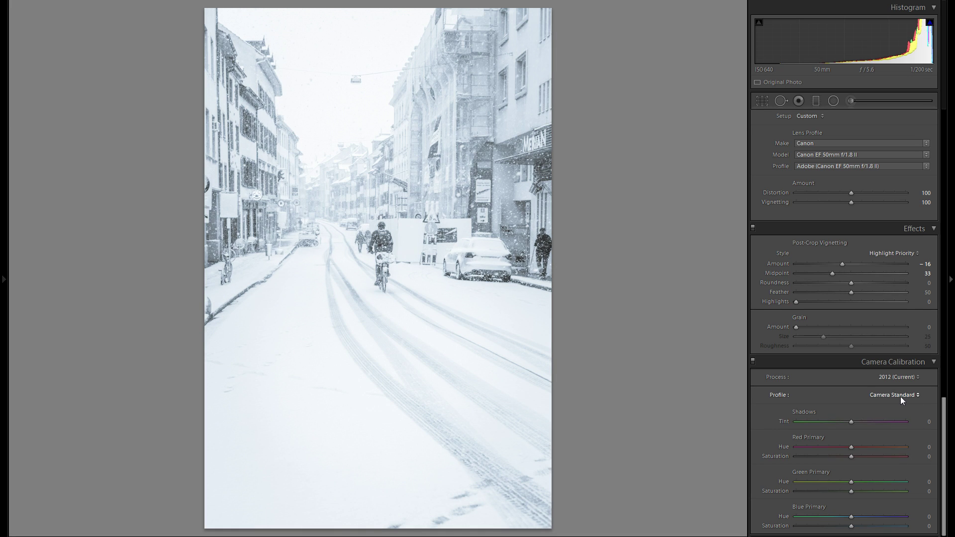
- Compare Camera Standard against Adobe Standard and settle on Camera Standard
left_click(900, 396)
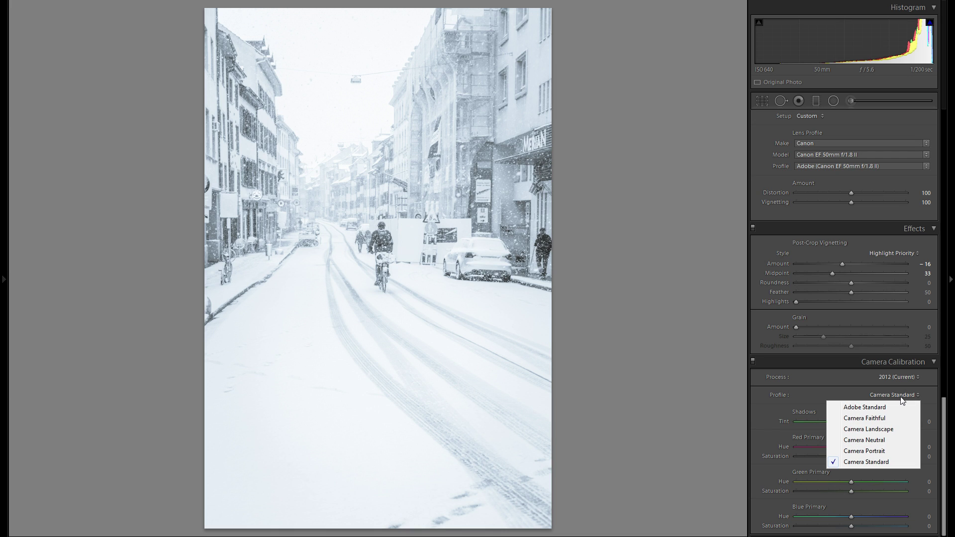
left_click(893, 407)
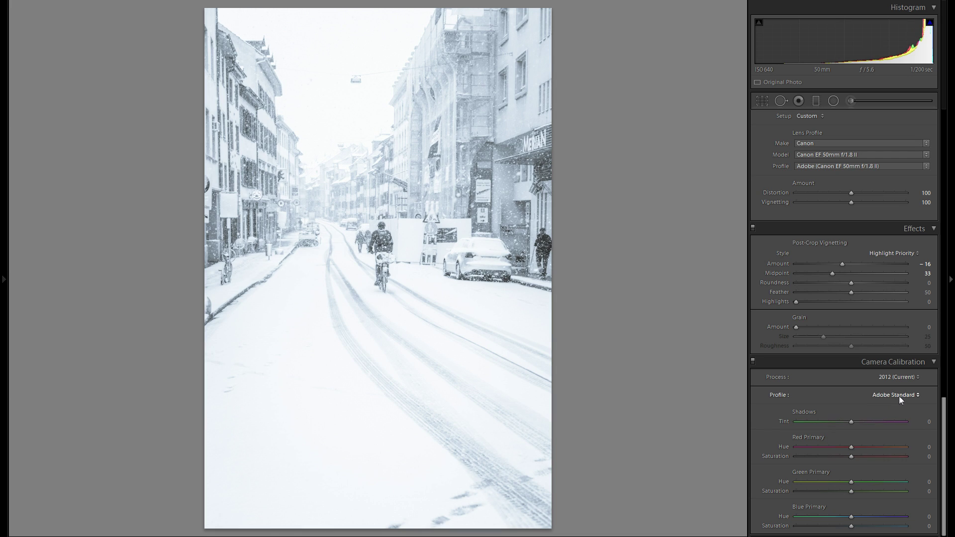
left_click(899, 396)
left_click(894, 461)
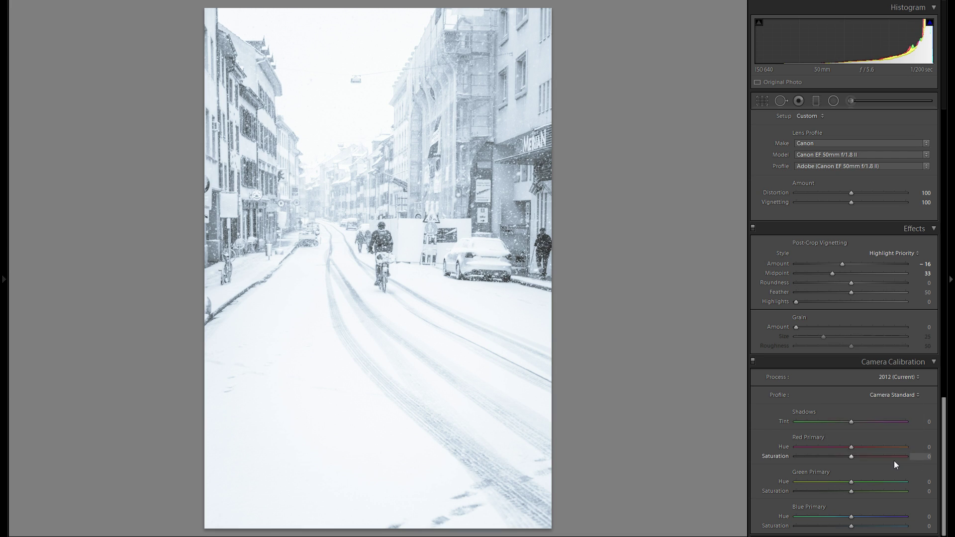
left_click(898, 396)
left_click(892, 409)
left_click(897, 396)
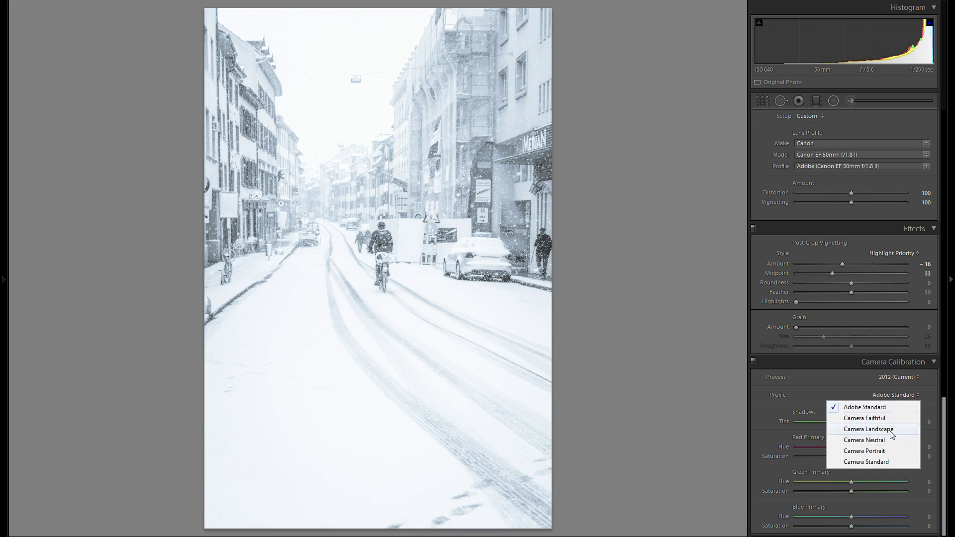
left_click(878, 461)
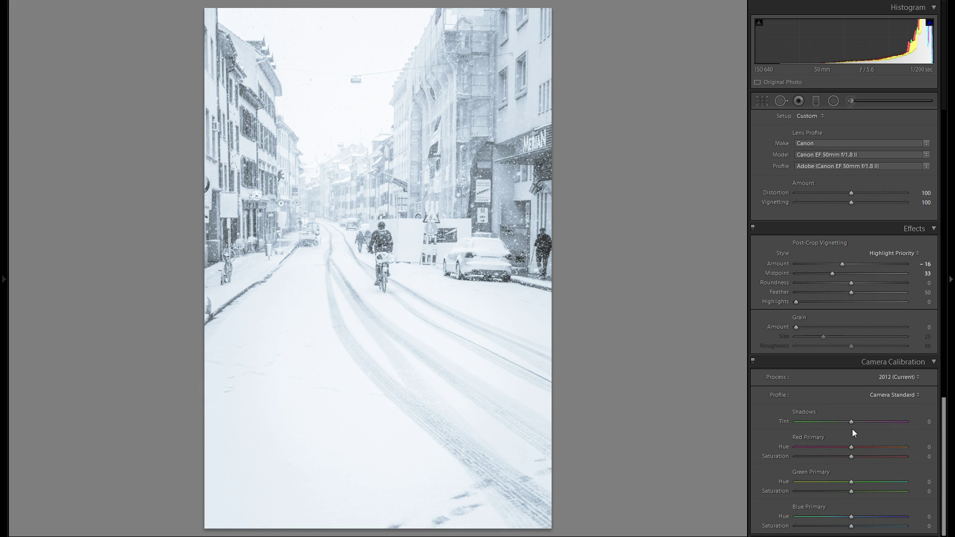
scroll(846, 469, "up", 15)
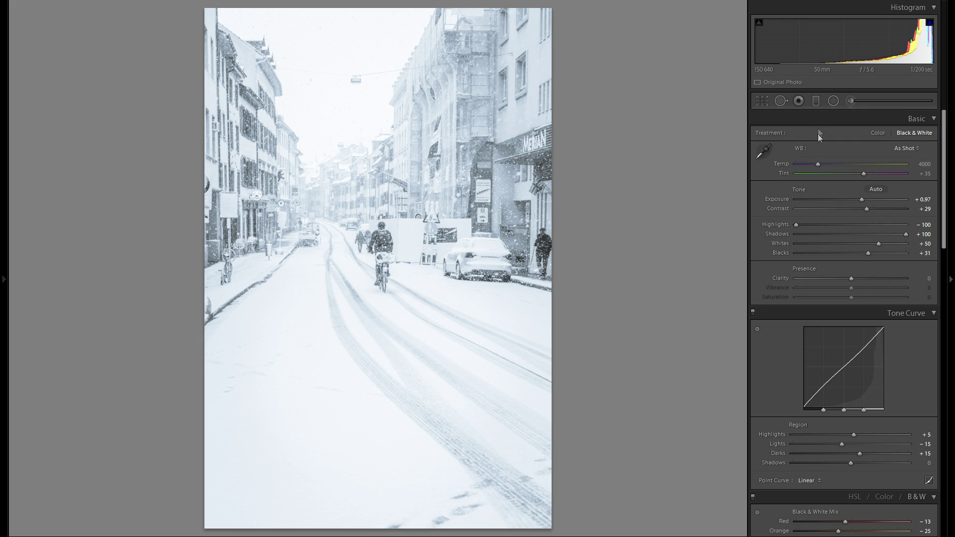
- Draw a graduated filter across the street, move it higher, and add about +0.5 exposure
left_click(816, 102)
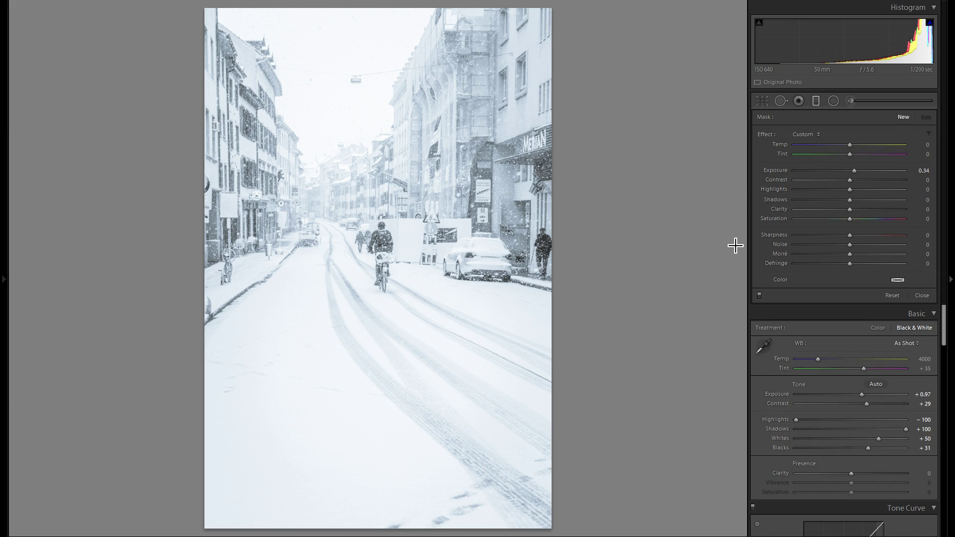
double_click(781, 172)
left_click_drag(321, 143, 402, 370)
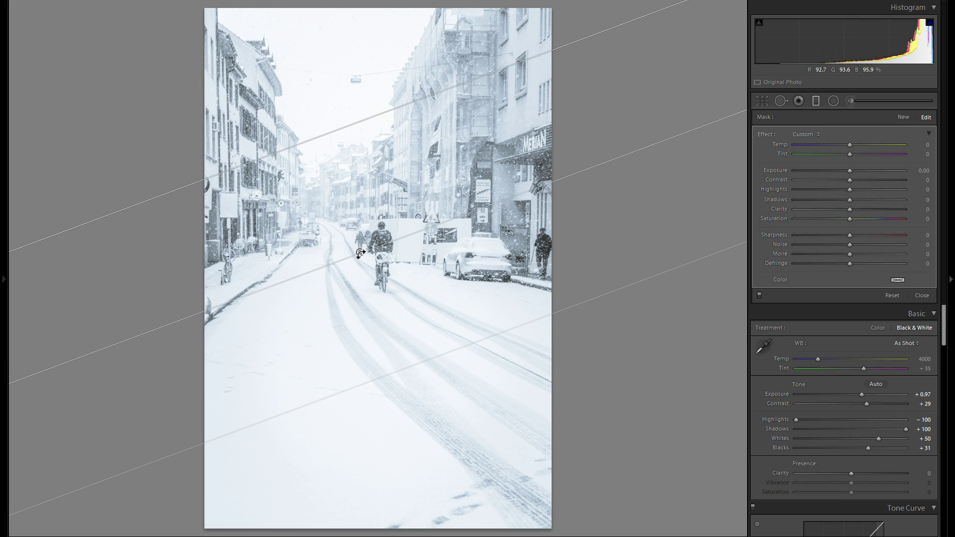
left_click_drag(360, 254, 350, 210)
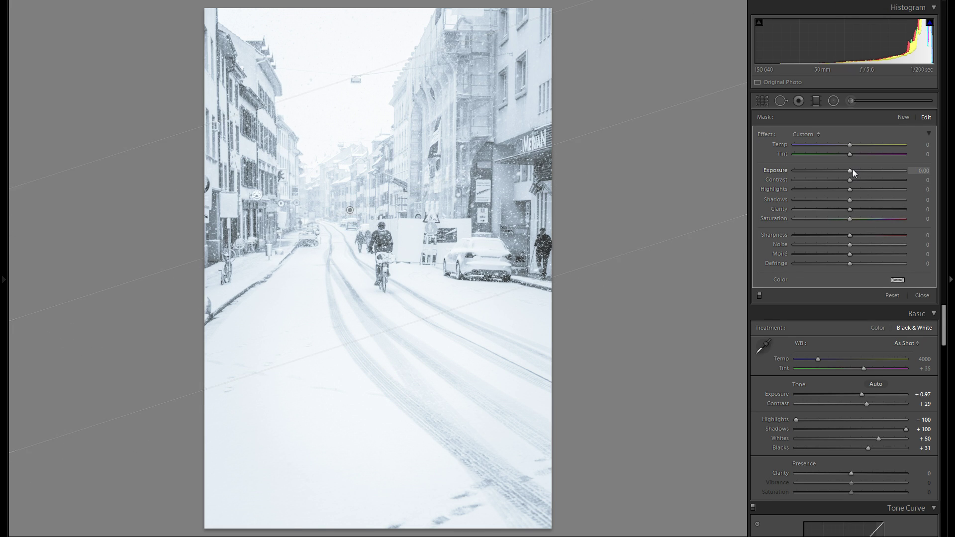
left_click_drag(853, 169, 858, 171)
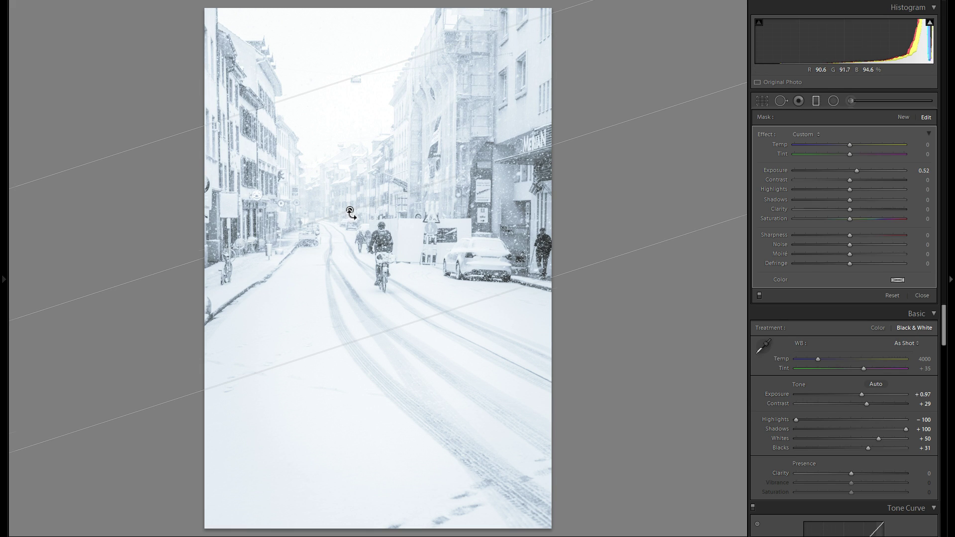
left_click_drag(350, 213, 335, 169)
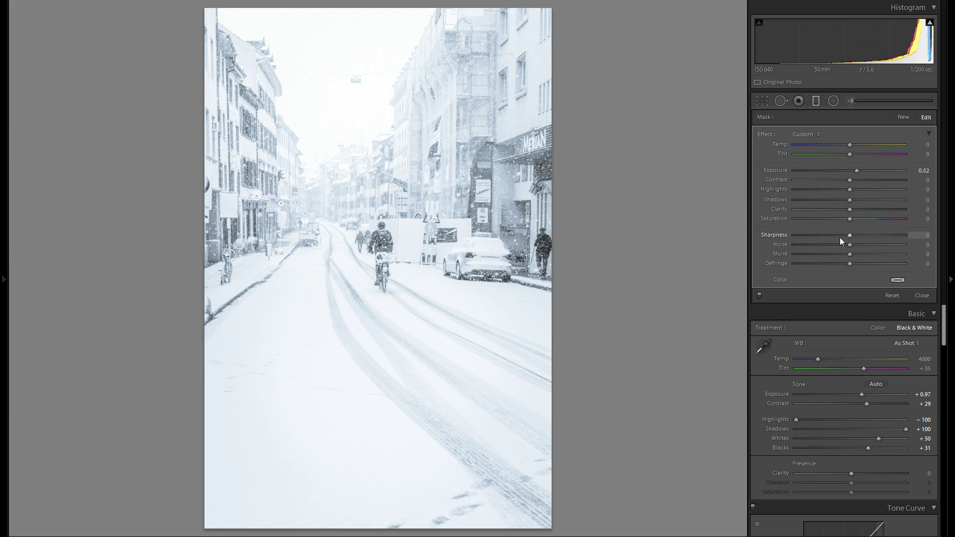
- Lower the graduated filter's Clarity to −68
left_click(831, 210)
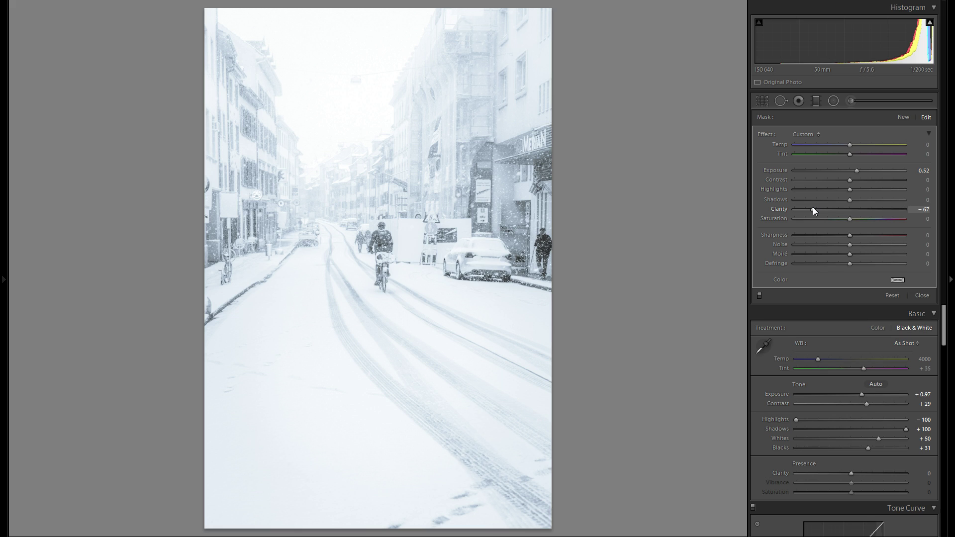
left_click_drag(812, 207, 811, 210)
left_click_drag(813, 213, 809, 210)
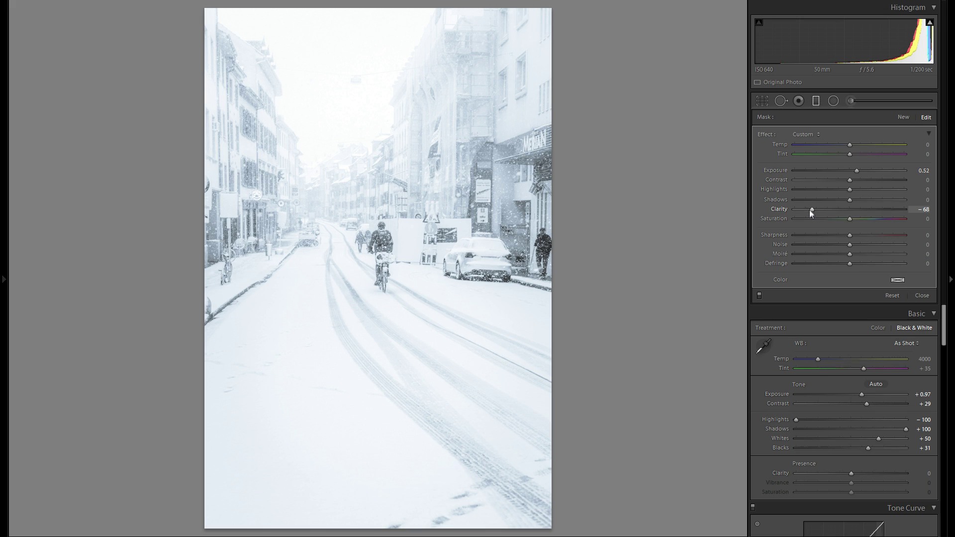
- Draw a new graduated filter over the lower street, keeping its Exposure at 0
left_click(902, 117)
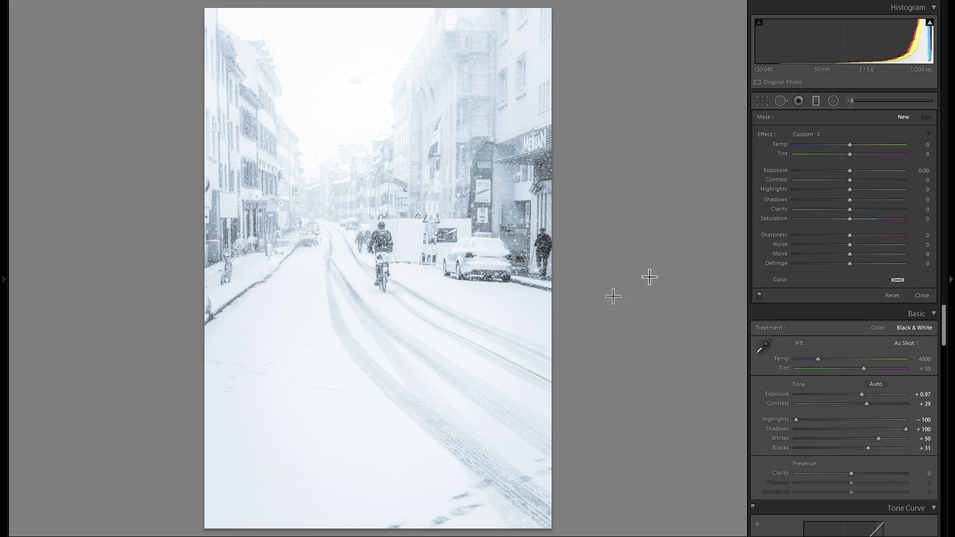
mouse_move(304, 160)
left_mouse_down()
mouse_move(296, 121)
mouse_move(332, 100)
left_mouse_up()
left_click_drag(402, 228, 397, 272)
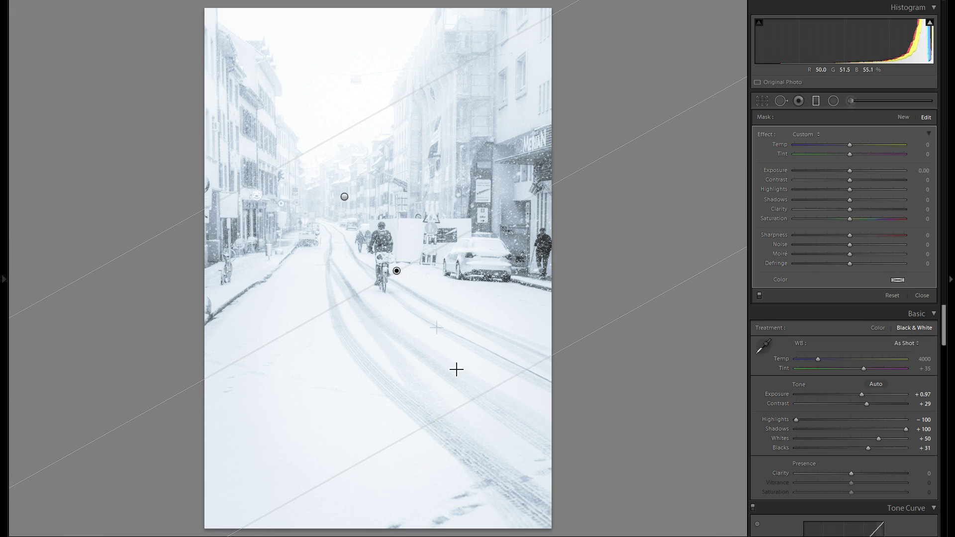
left_click_drag(849, 174, 840, 171)
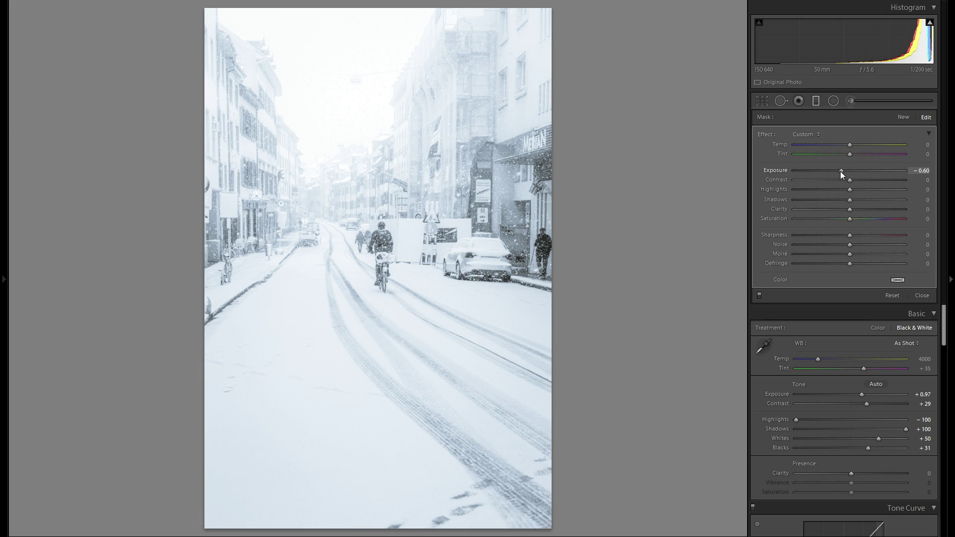
double_click(772, 171)
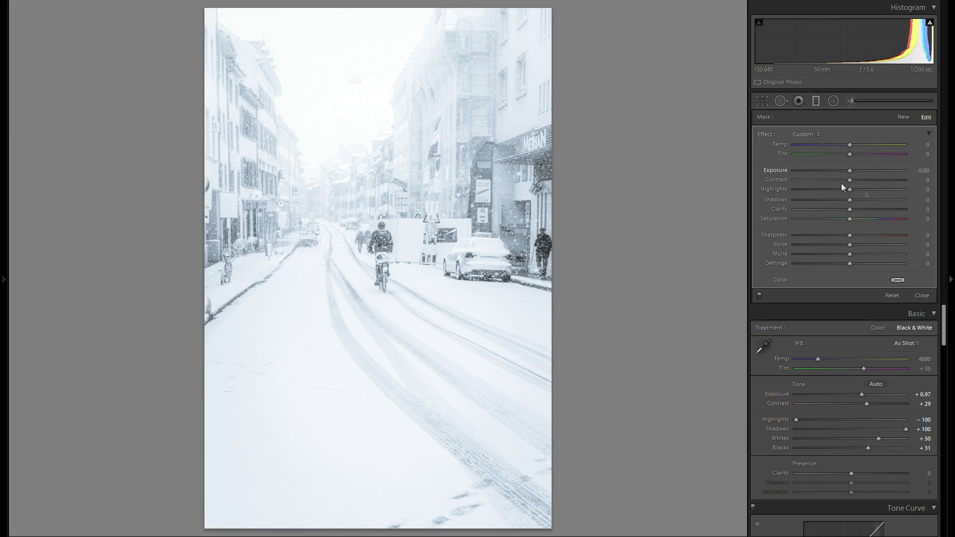
- Give the new gradient Clarity +32 and Sharpness 0, then close the graduated filter tool
left_click_drag(849, 209, 880, 208)
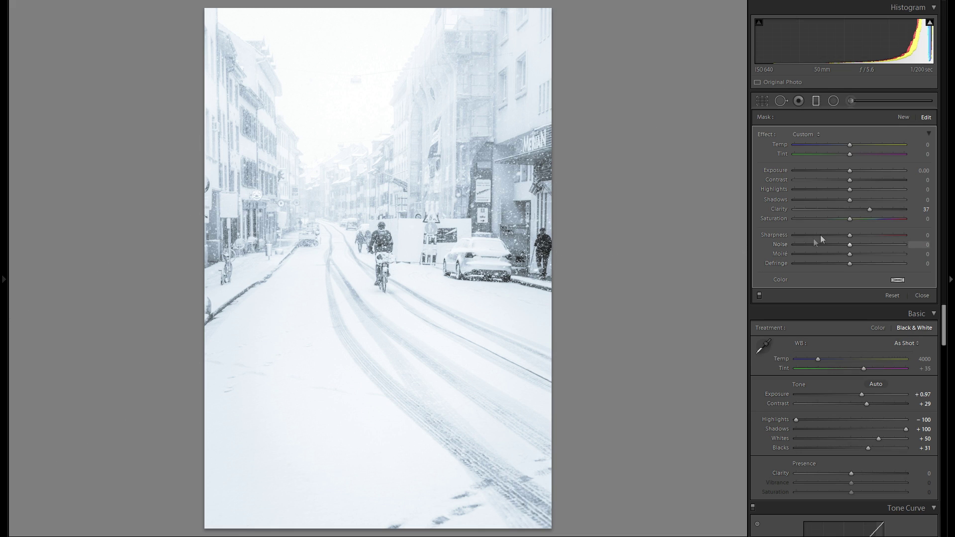
left_click(926, 235)
type("100")
key("Return")
type("100")
key("Return")
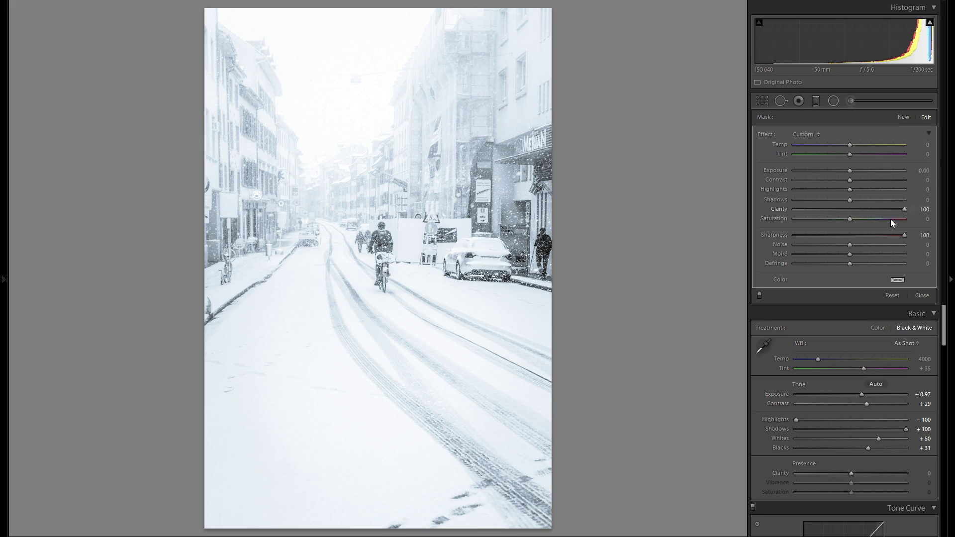
left_click(867, 208)
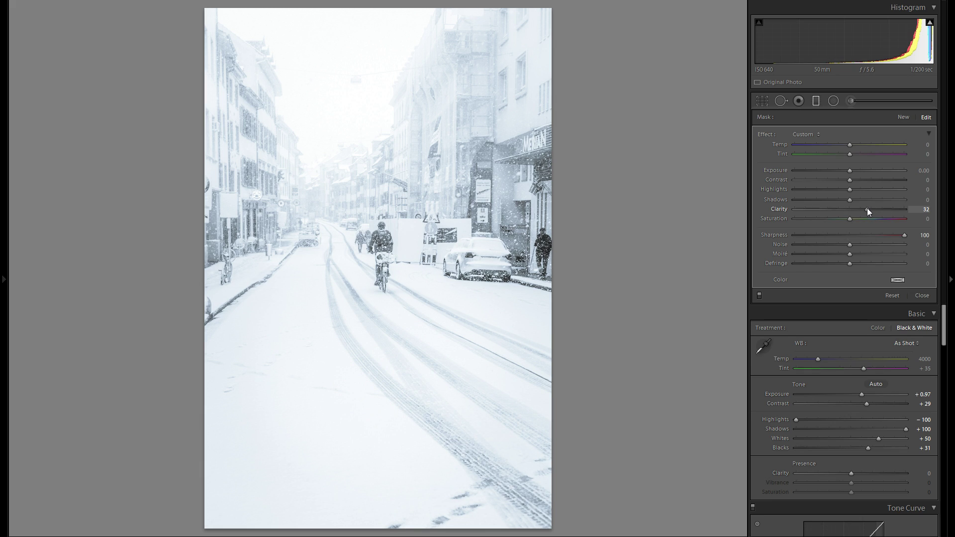
double_click(774, 233)
left_click(820, 101)
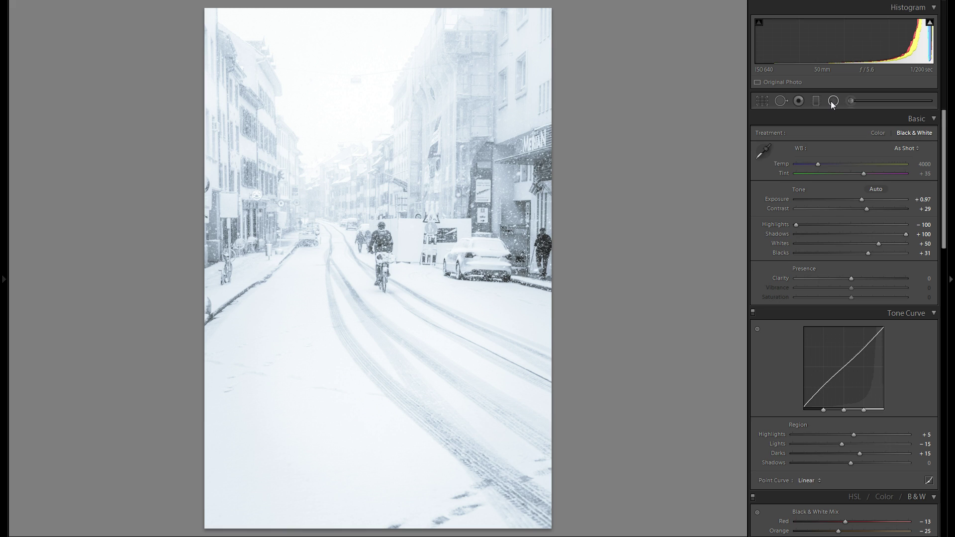
- Draw an inverted, fully feathered radial ellipse around the cyclist and distant street
left_click(833, 101)
left_click_drag(356, 309, 530, 374)
left_click_drag(852, 169, 858, 168)
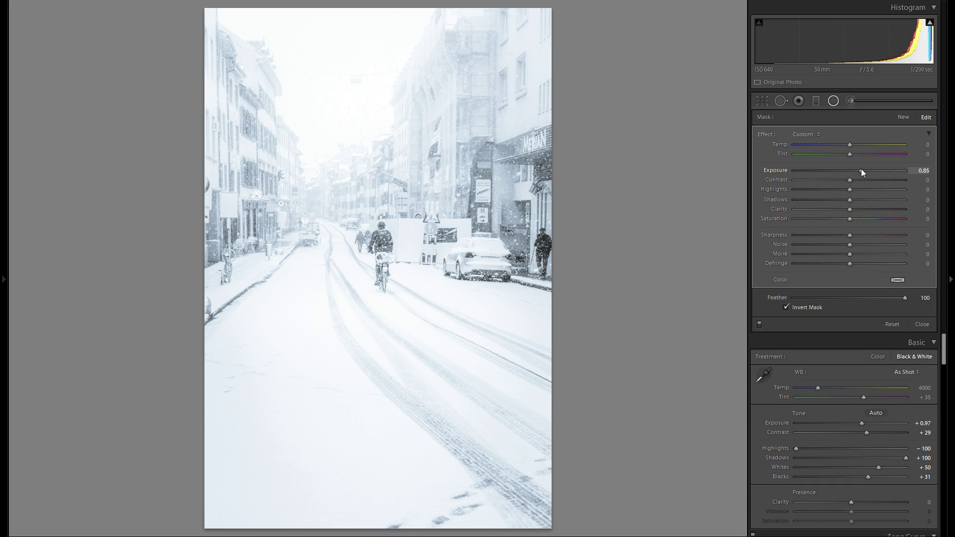
left_click_drag(356, 291, 375, 194)
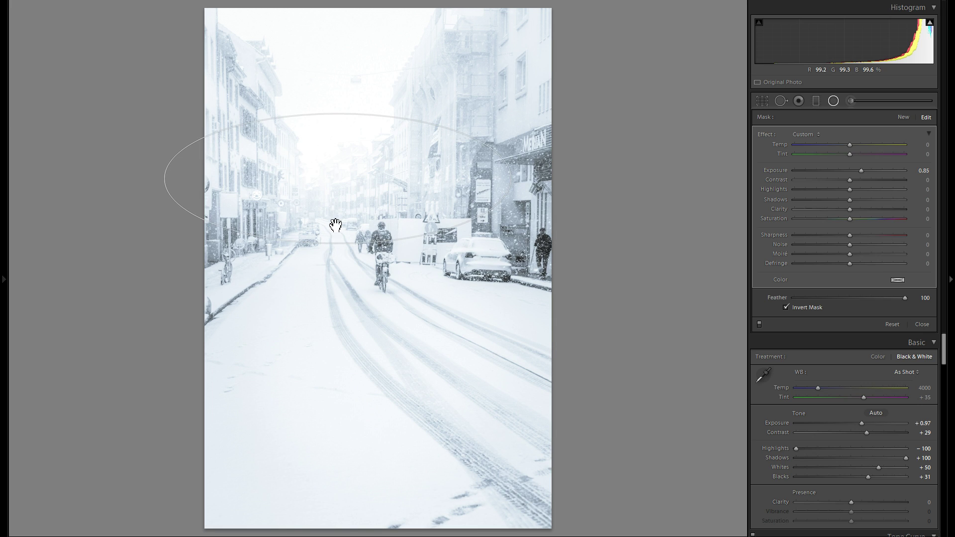
left_click_drag(337, 239, 343, 275)
mouse_move(354, 206)
left_mouse_down()
mouse_move(355, 227)
mouse_move(353, 215)
left_mouse_up()
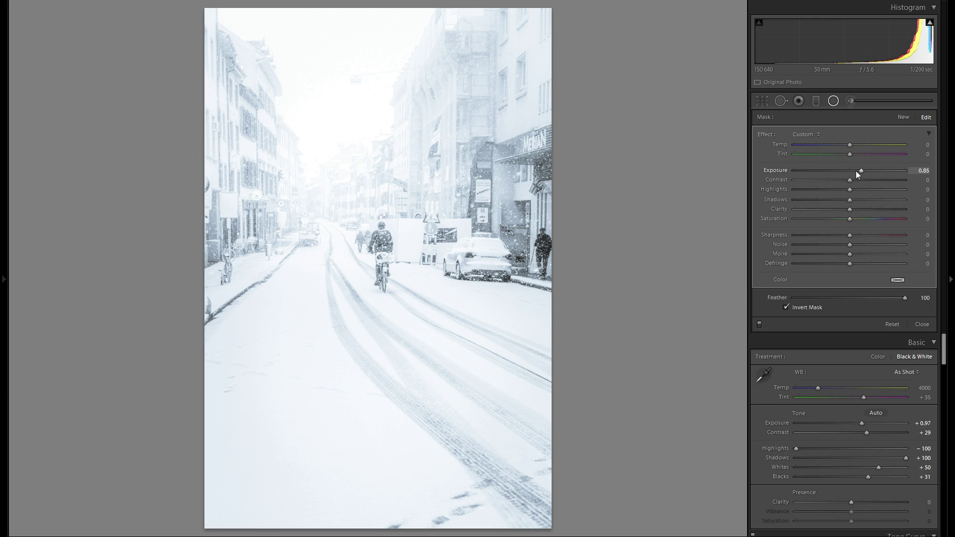
- Set the radial adjustment's exposure to +0.34 and toggle the effect to compare
left_click_drag(858, 168, 855, 167)
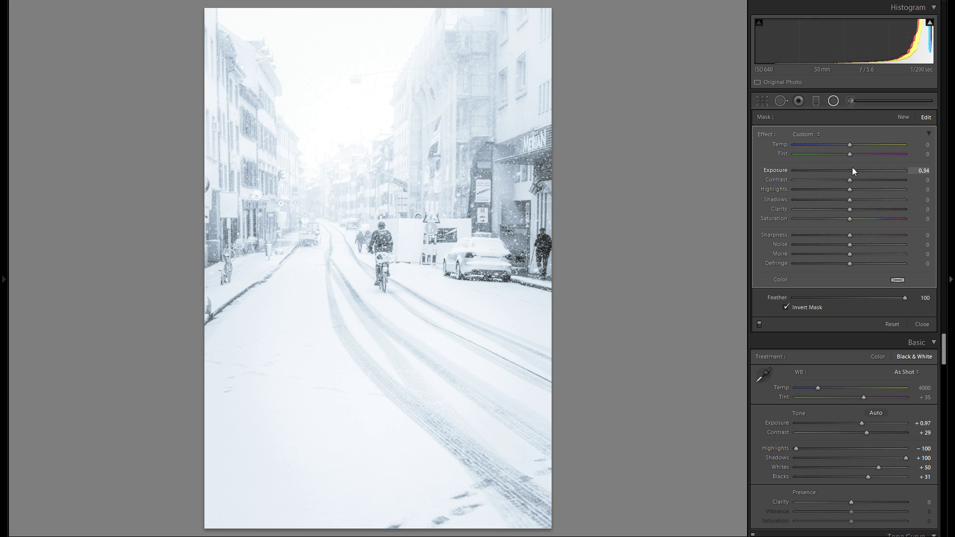
left_click(759, 324)
left_click(760, 325)
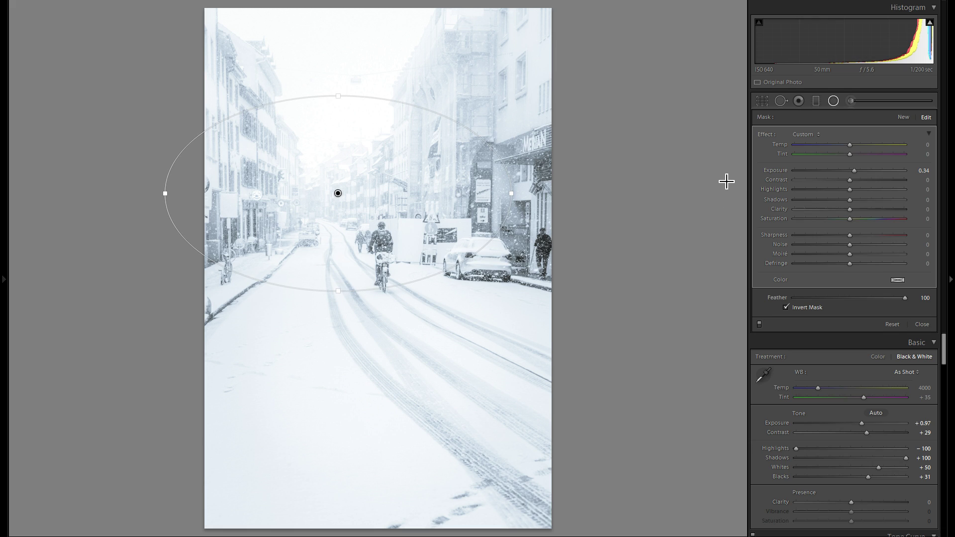
left_click(903, 116)
left_click_drag(390, 258, 490, 292)
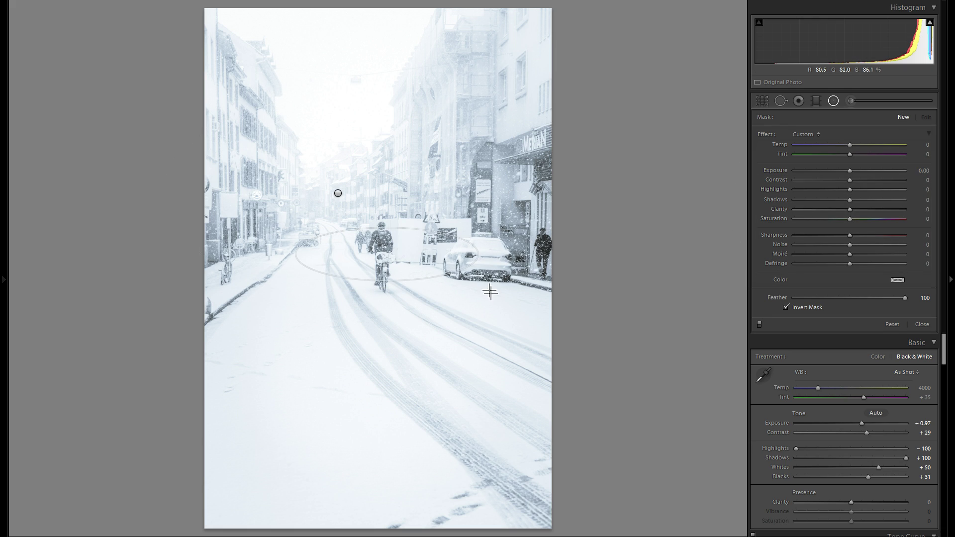
left_click_drag(851, 172, 848, 171)
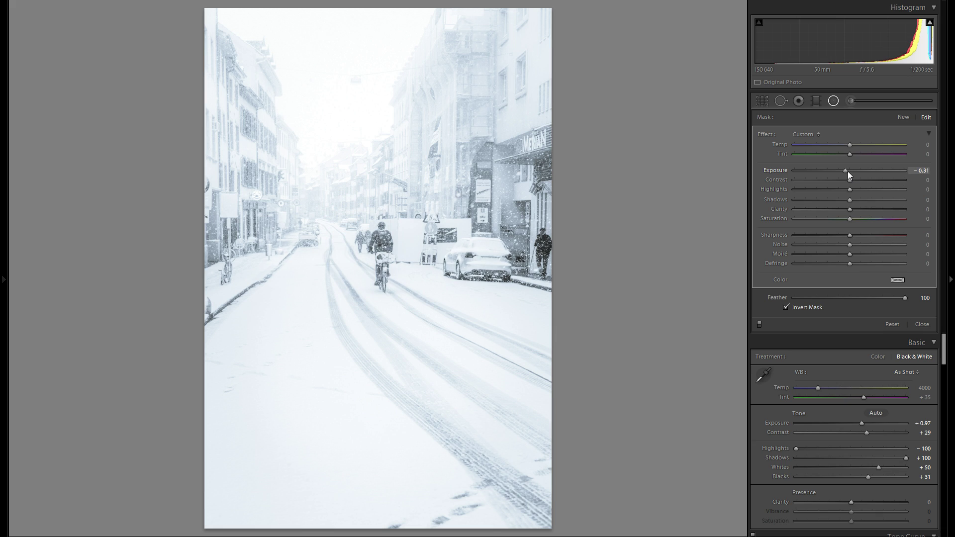
left_click_drag(390, 258, 535, 131)
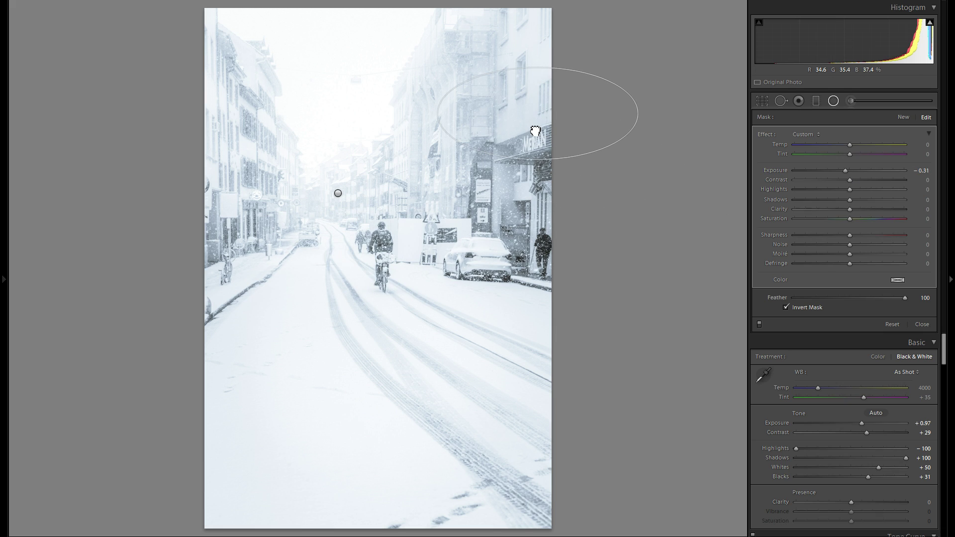
left_click_drag(845, 169, 839, 170)
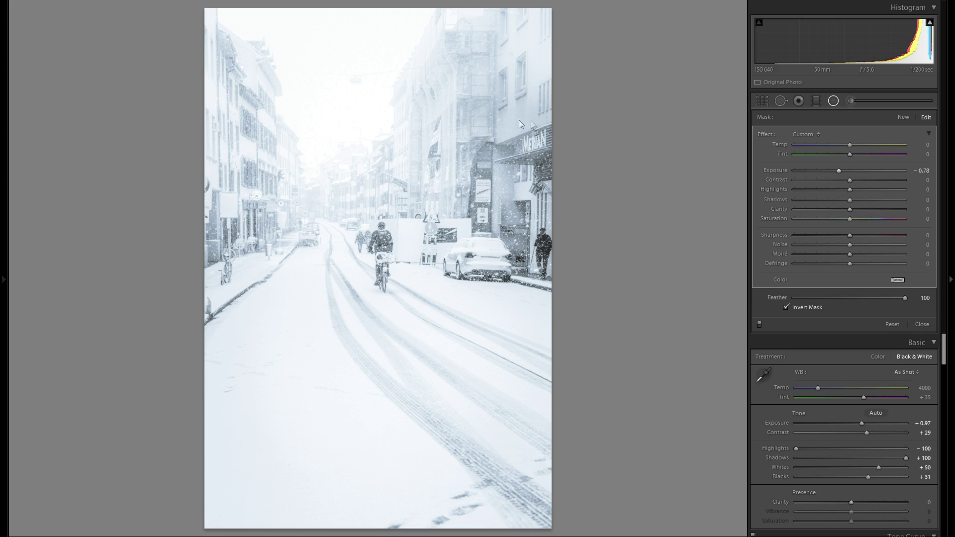
right_click(504, 152)
left_click(555, 158)
left_click_drag(552, 164, 238, 166)
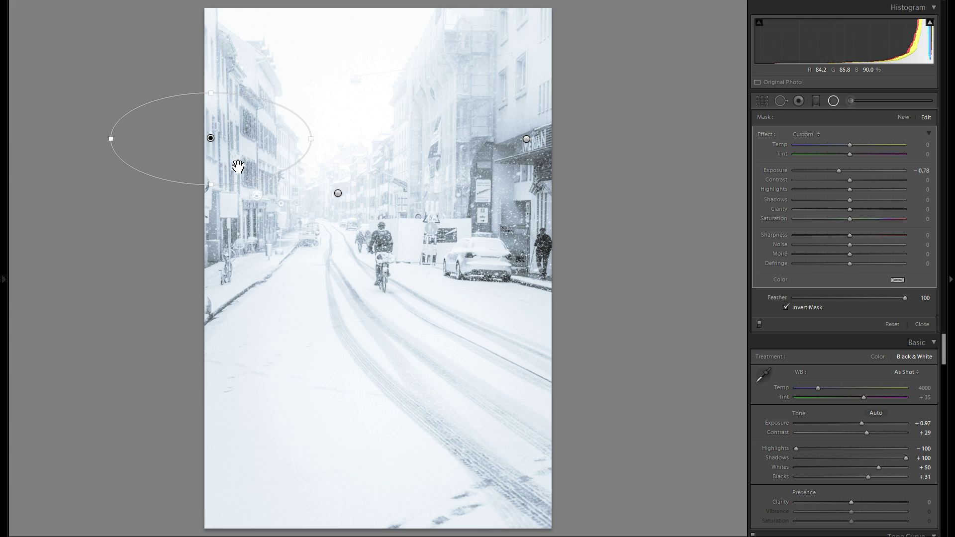
right_click(250, 155)
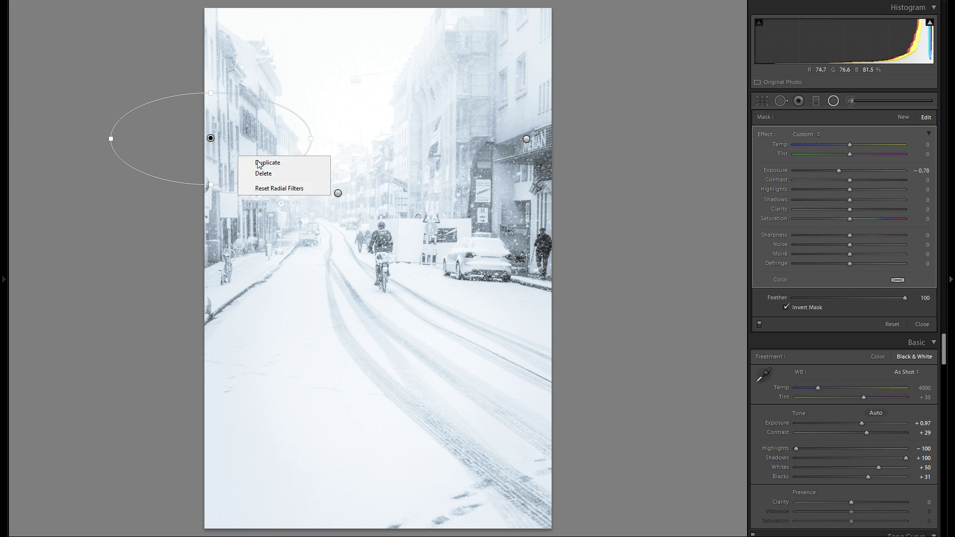
left_click(266, 170)
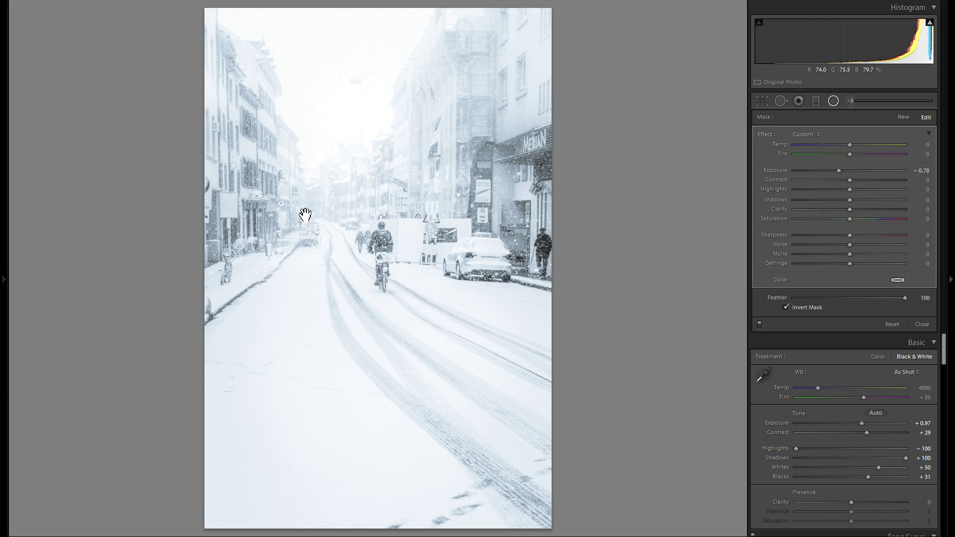
right_click(263, 217)
left_click(309, 237)
right_click(230, 154)
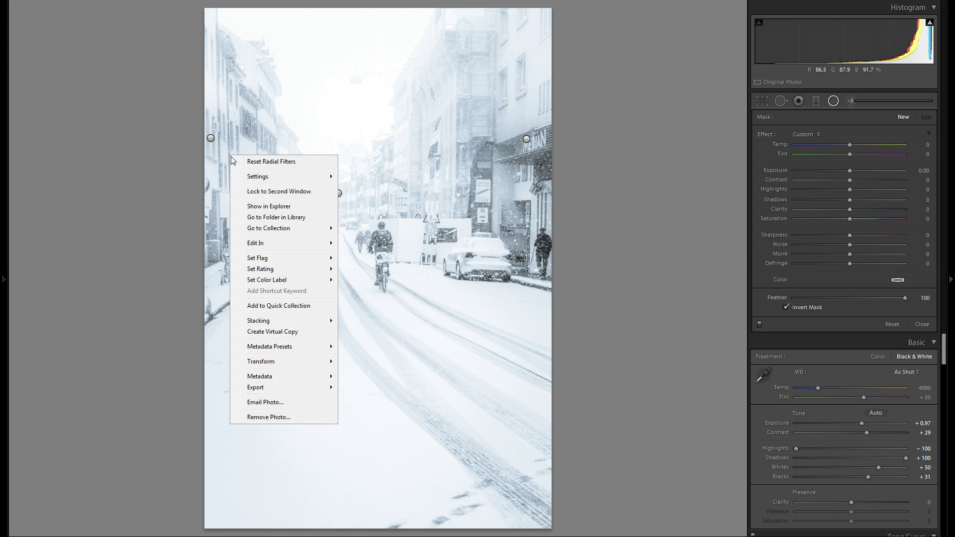
left_click(211, 138)
right_click(211, 137)
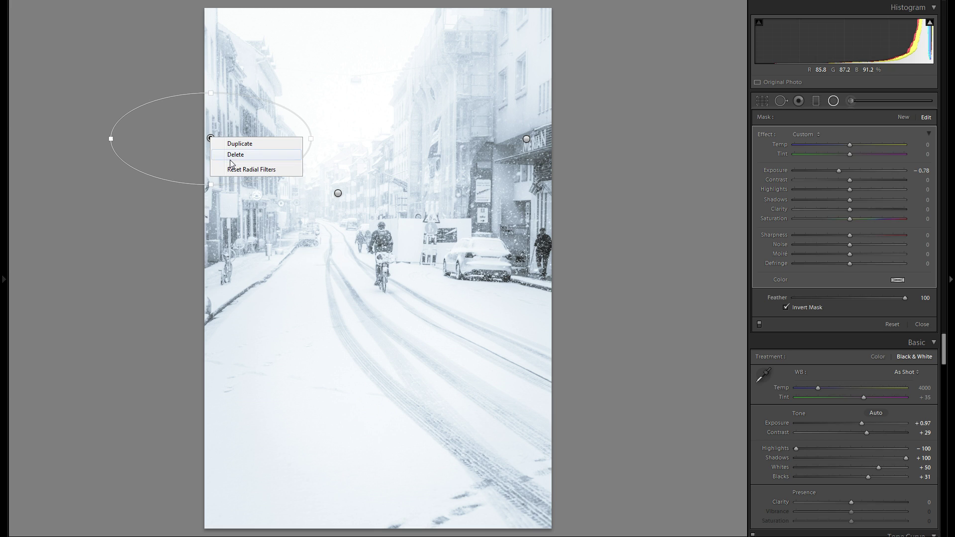
left_click(236, 154)
left_click(526, 138)
right_click(527, 140)
left_click(552, 159)
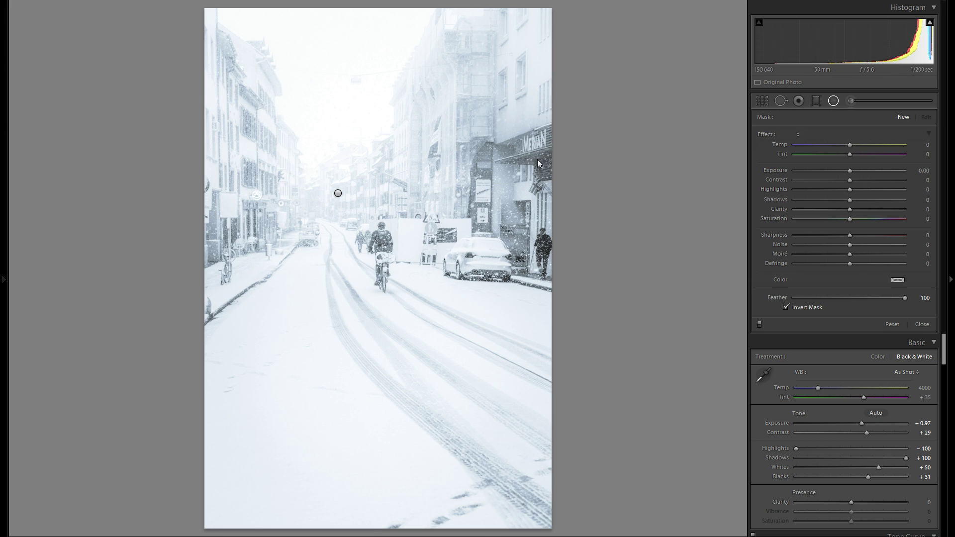
left_click(834, 100)
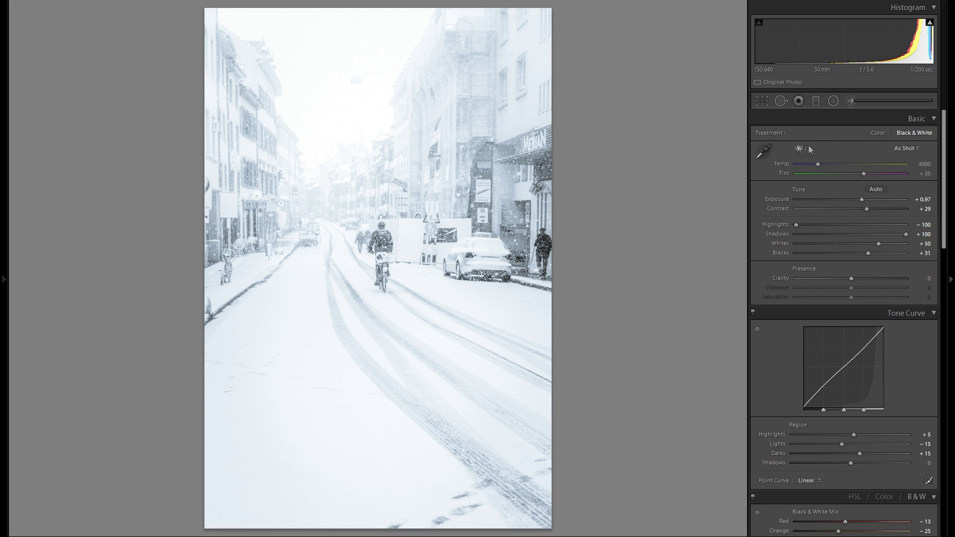
- Crop to a tall, narrow portrait by trimming the left, right and bottom edges, showing History alongside
left_click(765, 98)
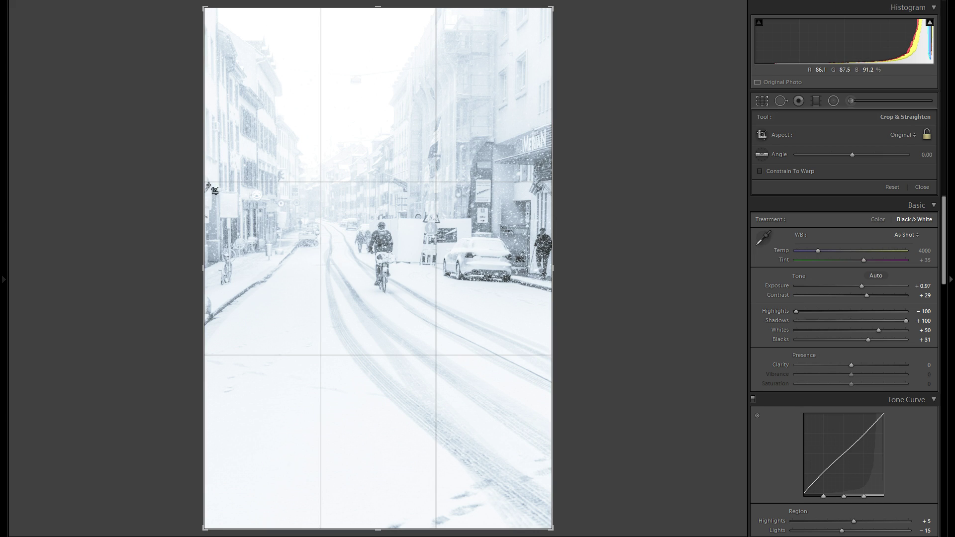
left_click_drag(203, 160, 209, 160)
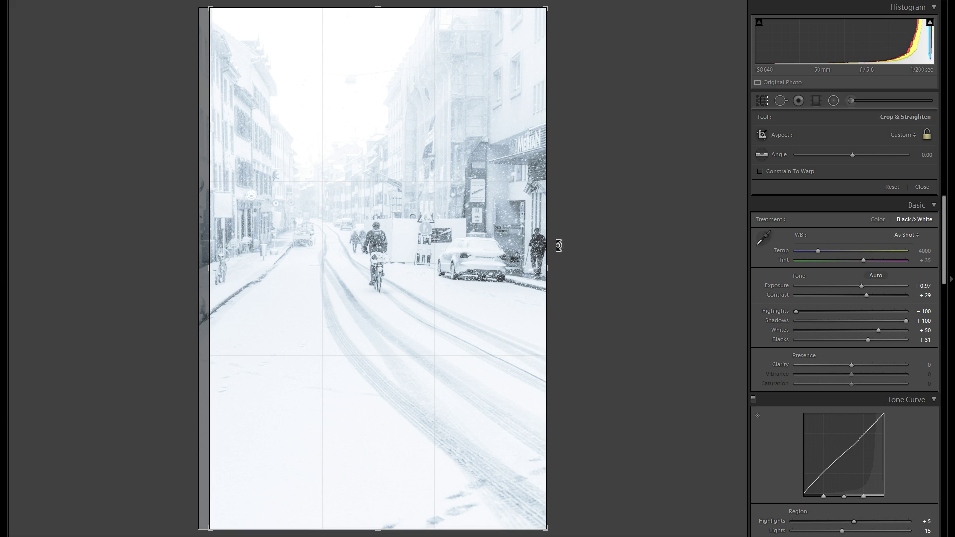
left_click_drag(547, 244, 498, 242)
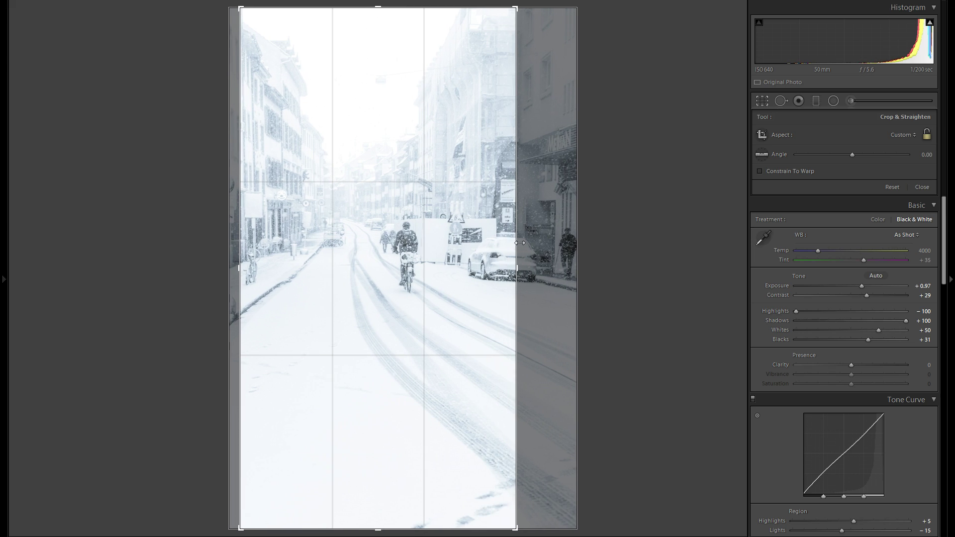
left_click_drag(391, 530, 390, 474)
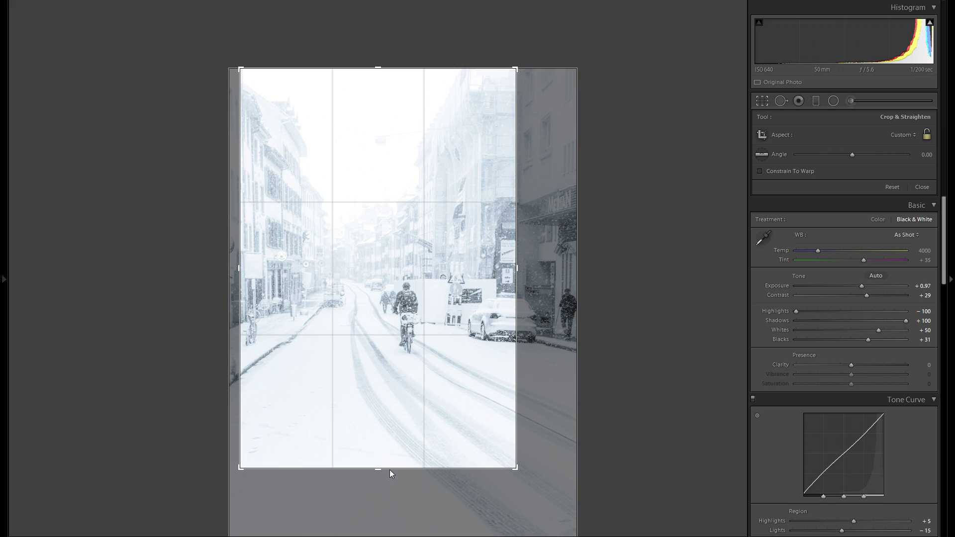
key("Return")
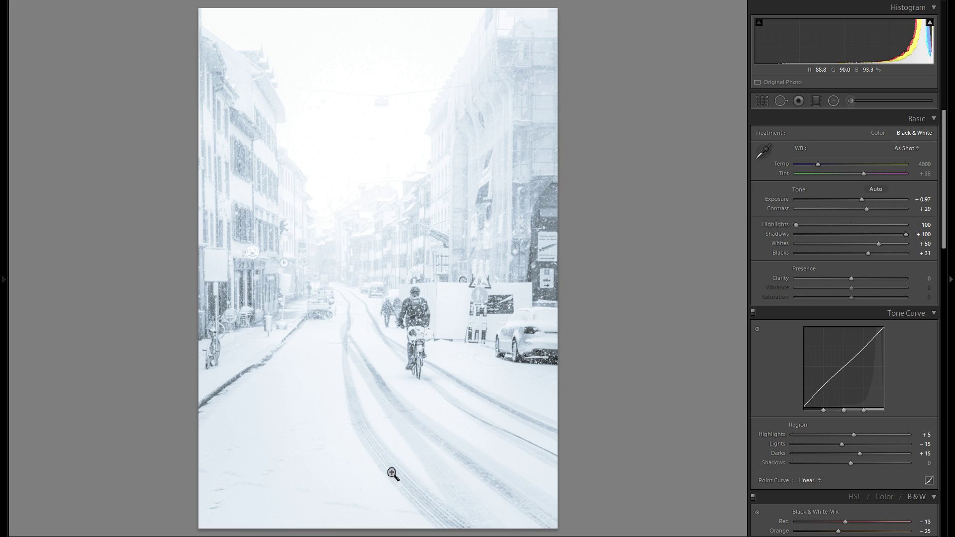
key("F7")
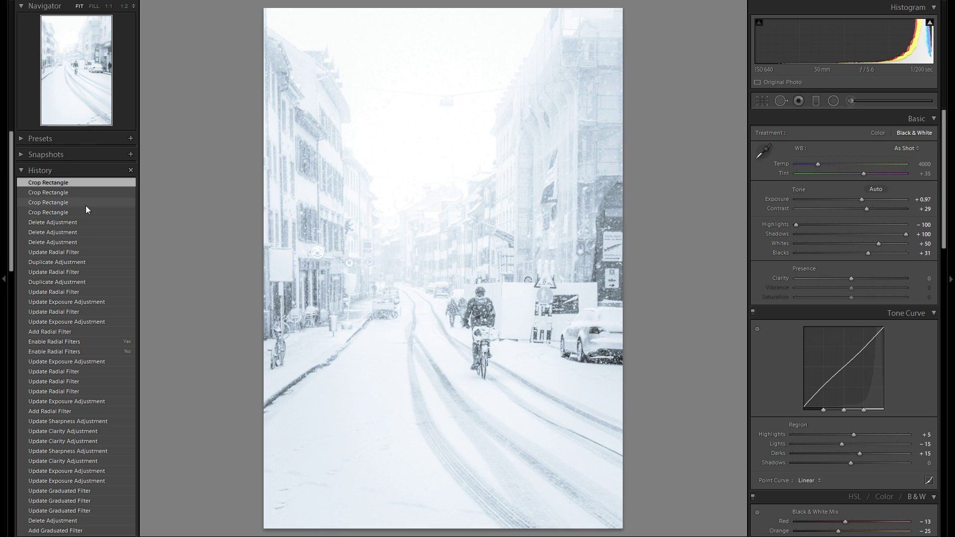
- Preview an earlier History state, return to the latest crop, and reopen the crop overlay
left_click(82, 220)
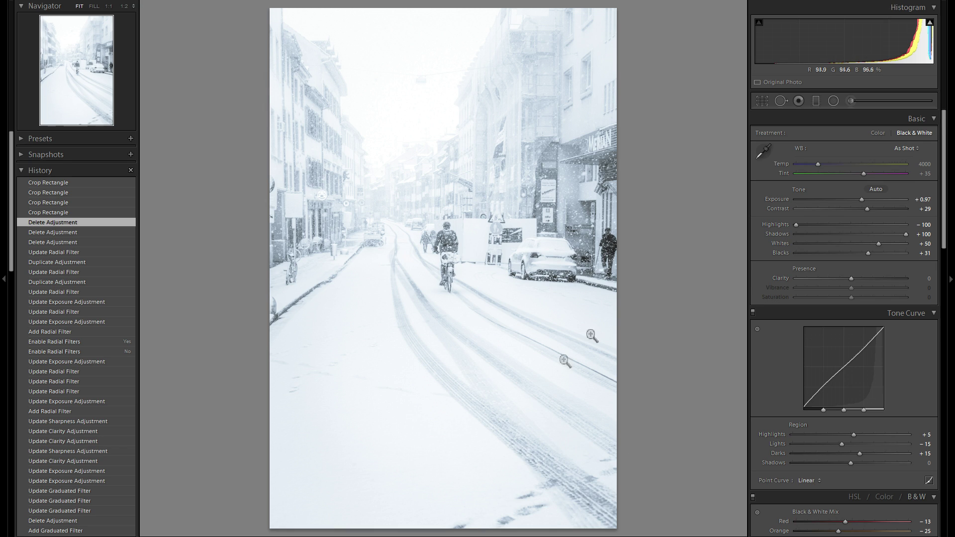
left_click(91, 186)
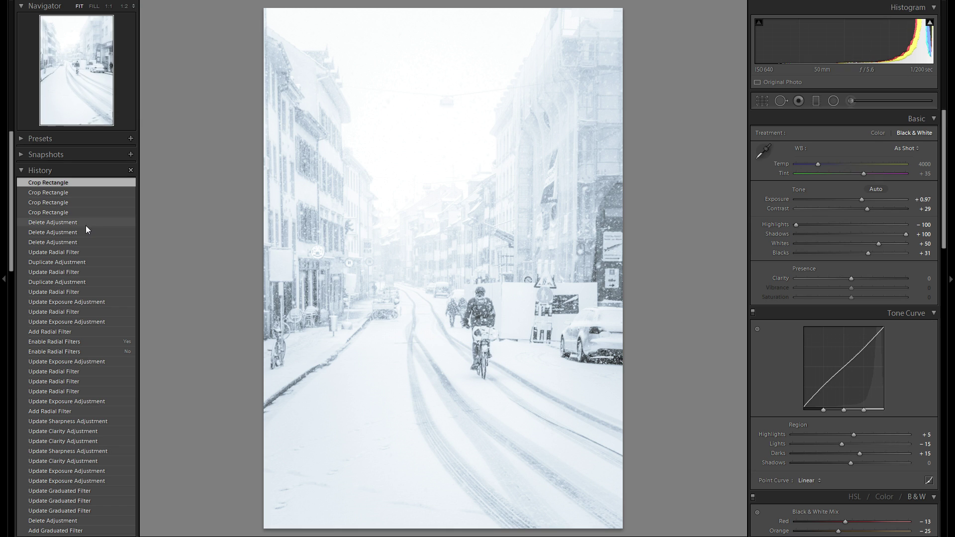
left_click(761, 101)
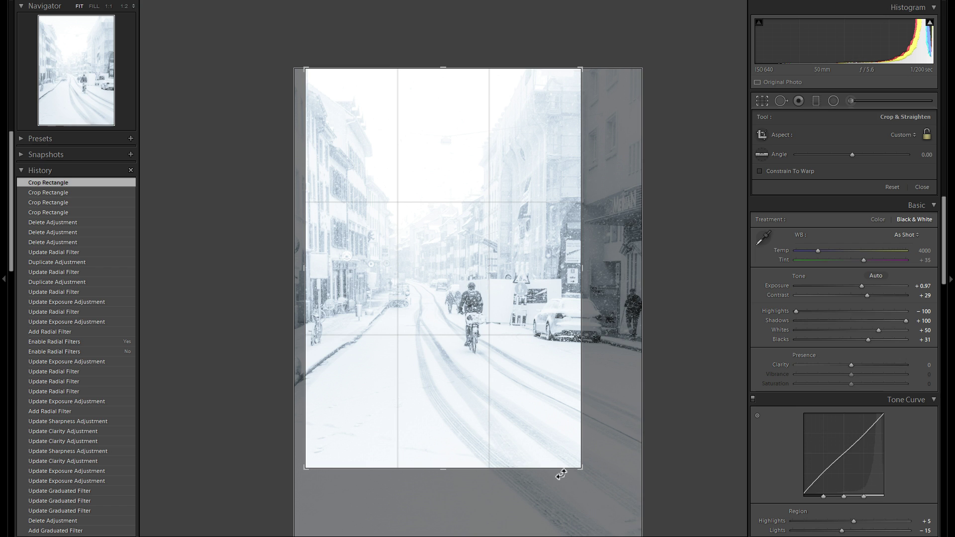
- Widen the crop to the photo's right edge, then step through History back to the tighter crop
left_click_drag(584, 424, 663, 422)
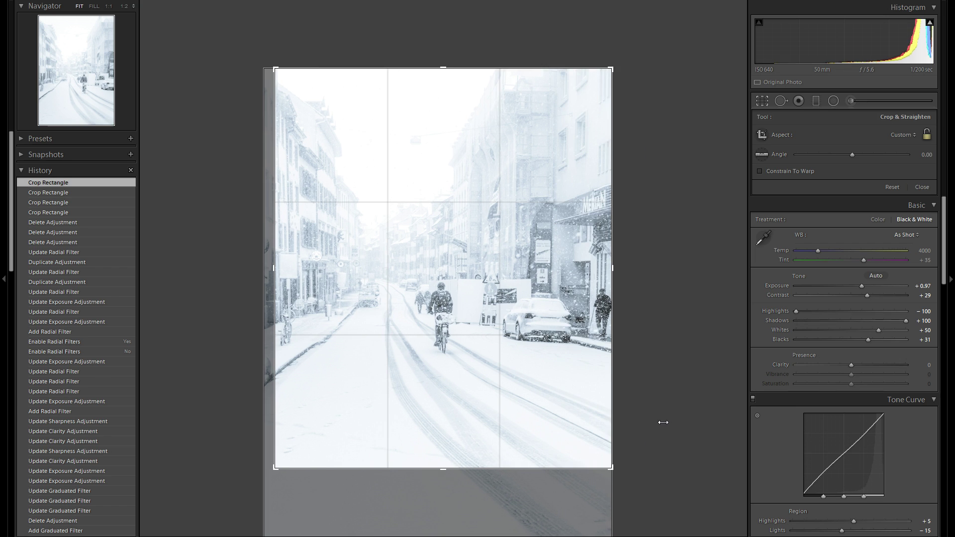
key("Return")
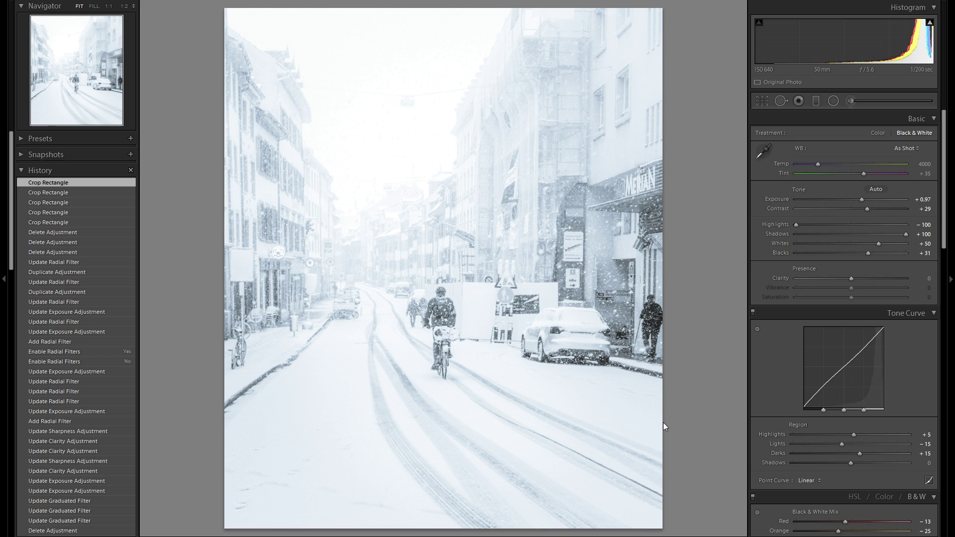
left_click(83, 200)
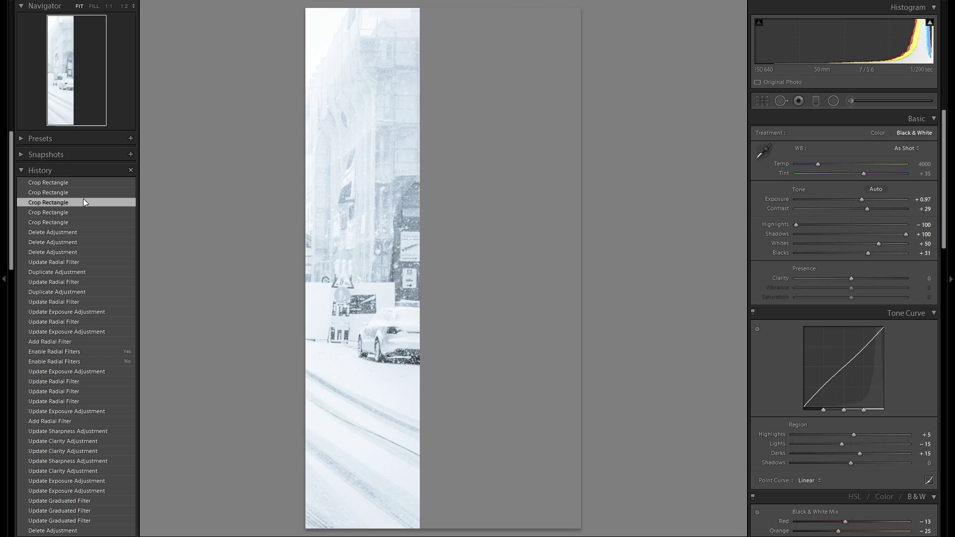
left_click(88, 192)
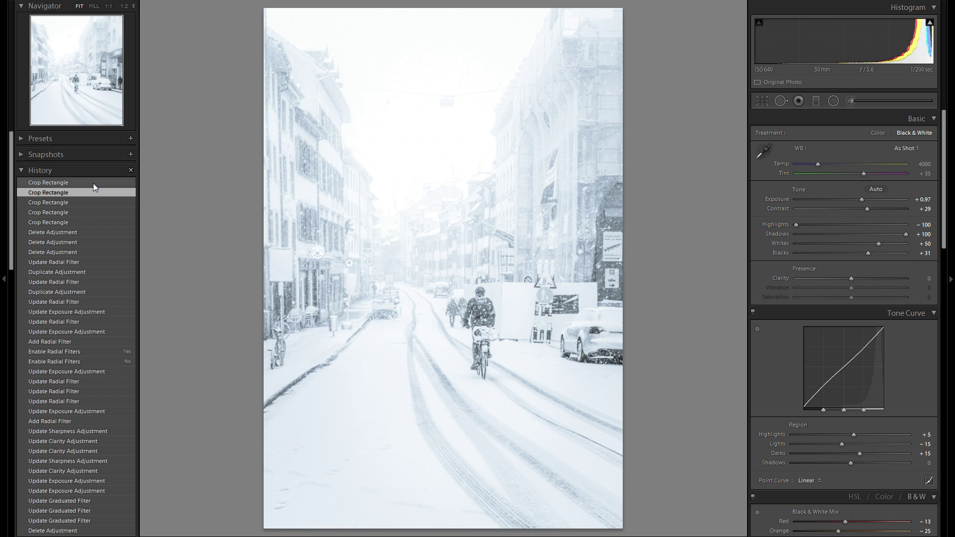
left_click(94, 183)
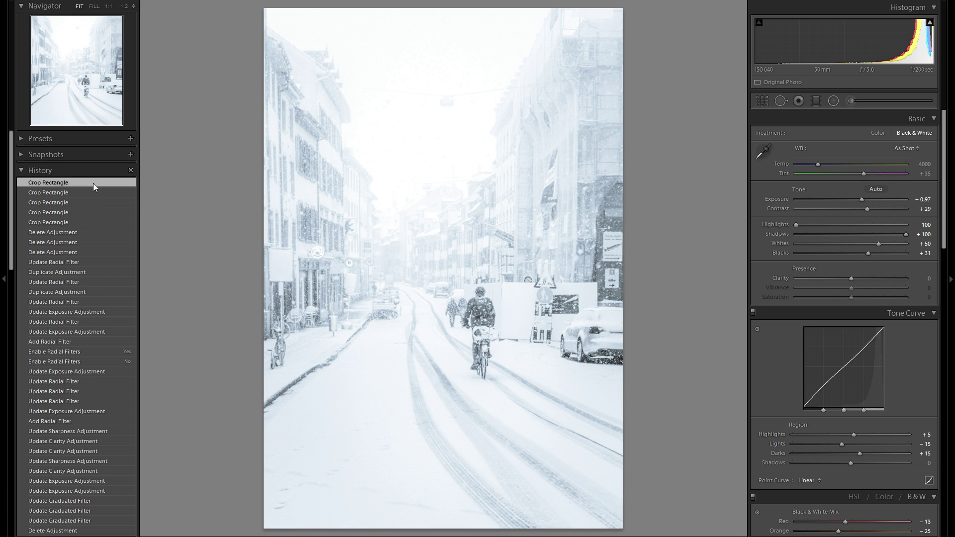
key("ctrl+z")
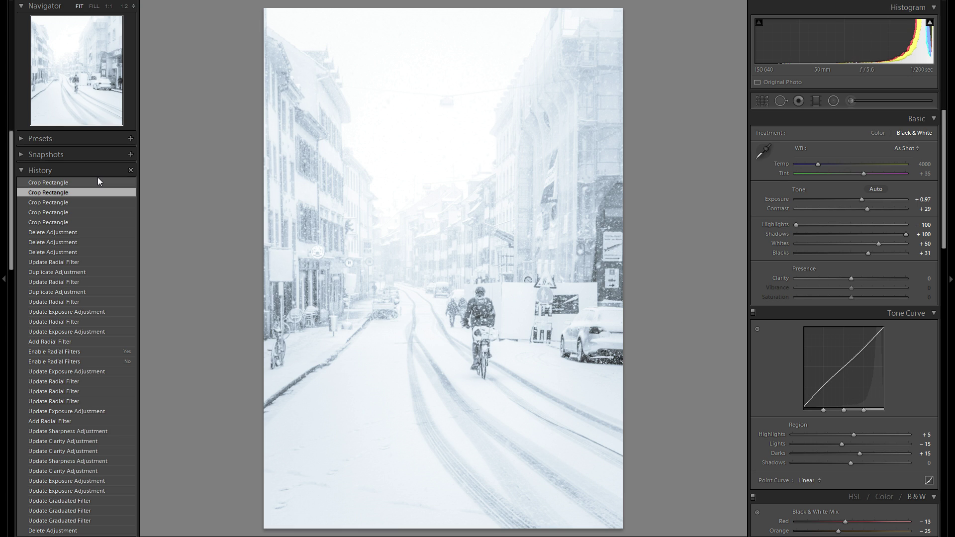
- Compare the wider and tighter crop states in History, settling on the tighter one
left_click(98, 179)
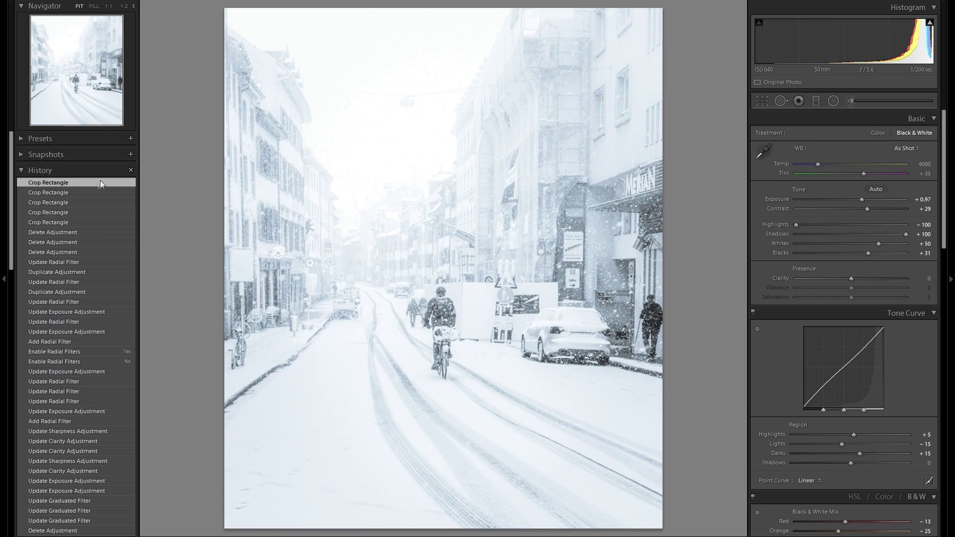
left_click(90, 192)
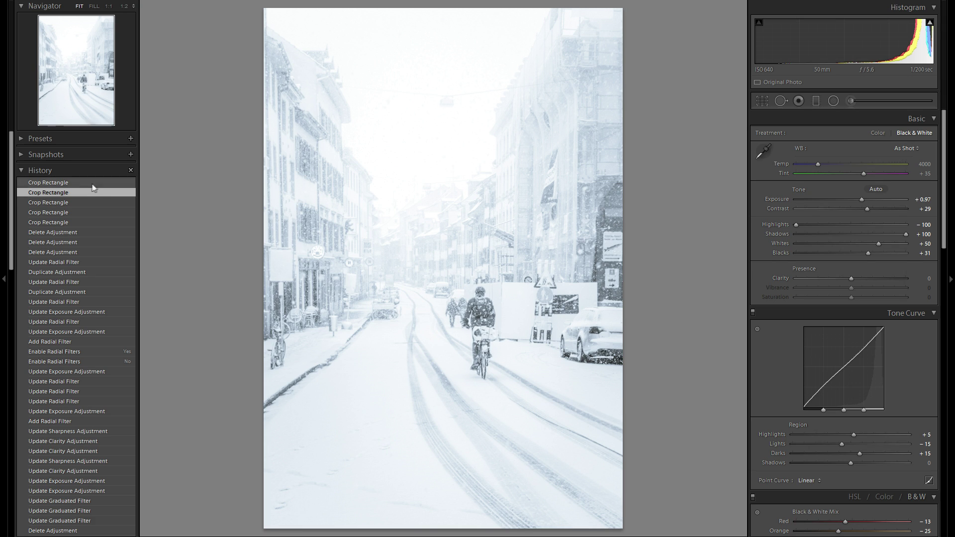
left_click(92, 183)
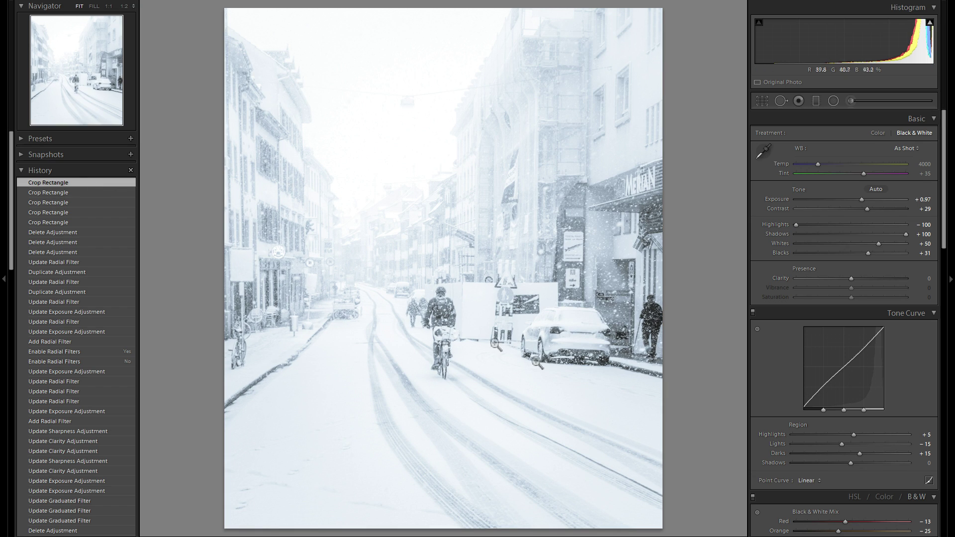
left_click(106, 193)
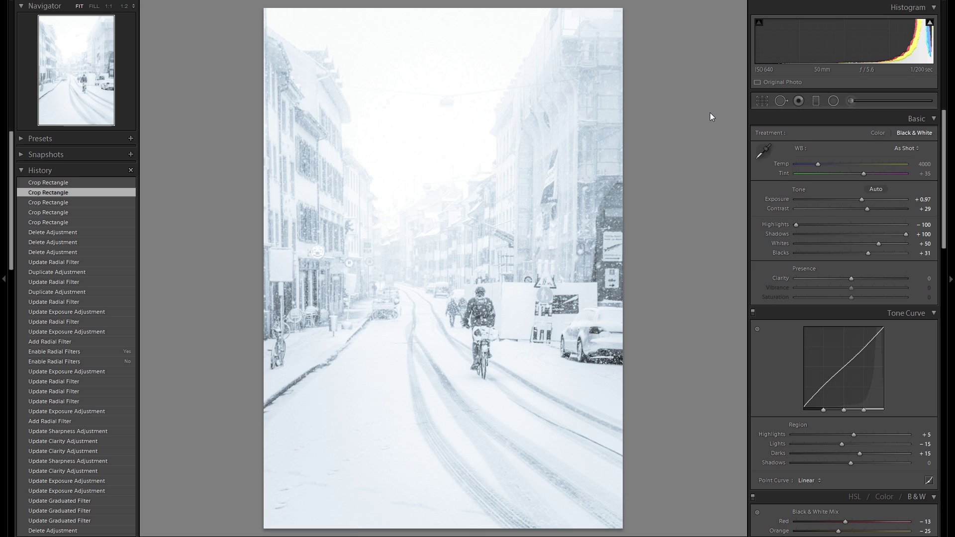
left_click(816, 101)
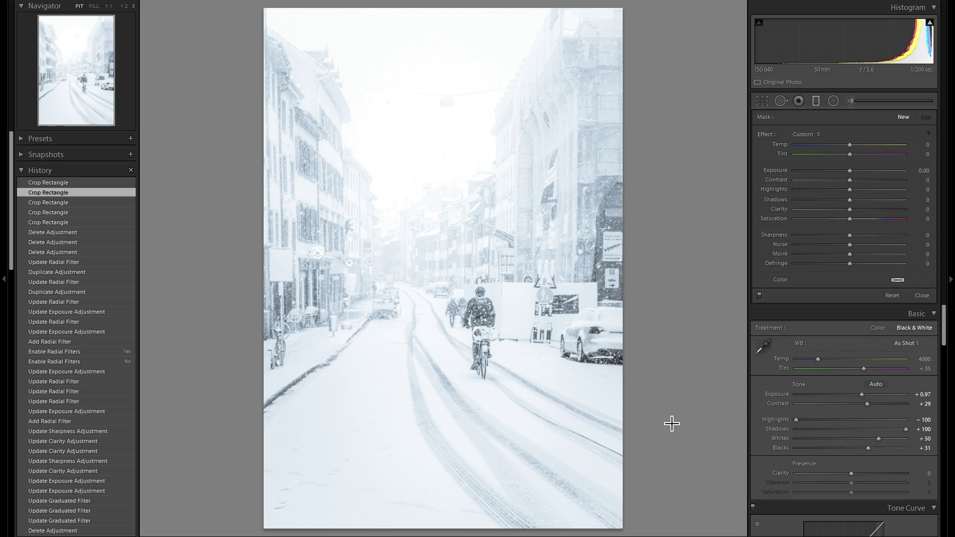
left_click(500, 351)
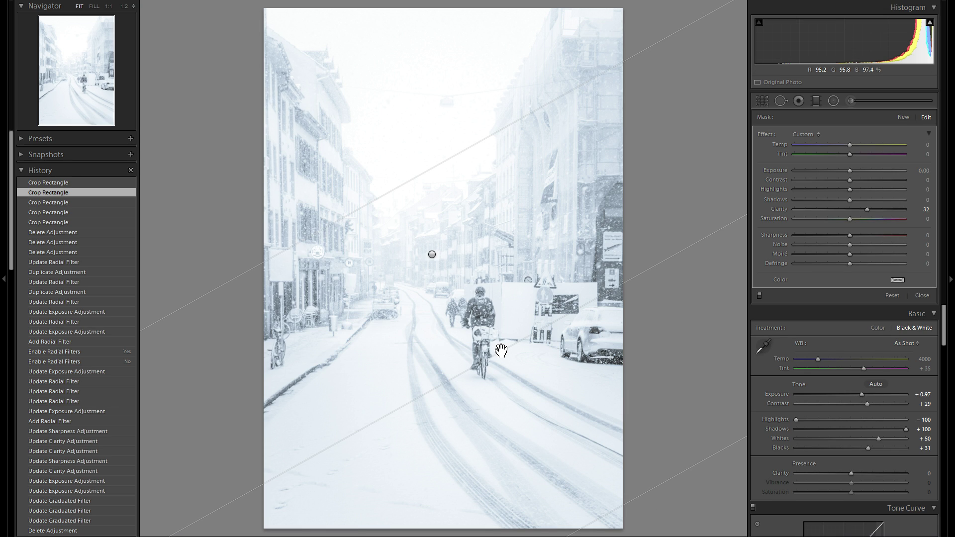
left_click(820, 100)
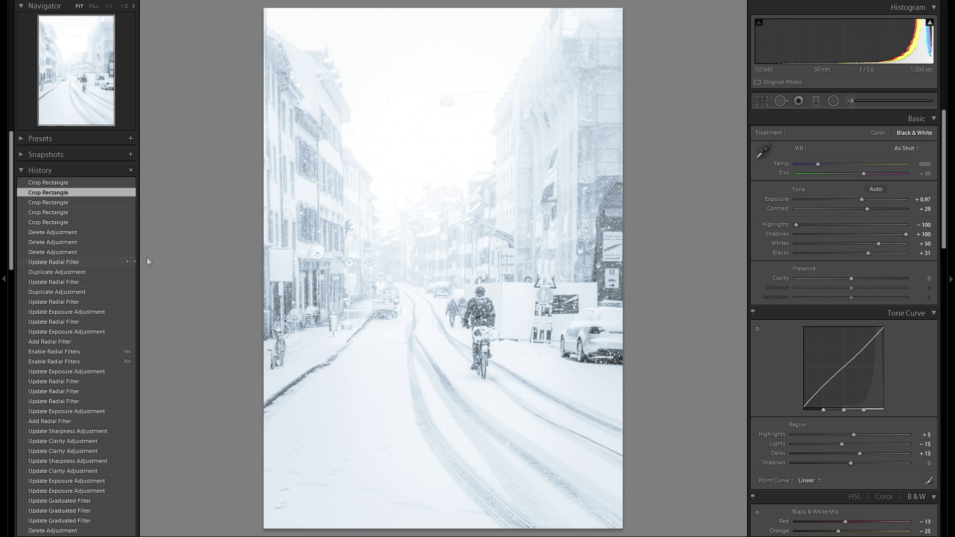
left_click(119, 262)
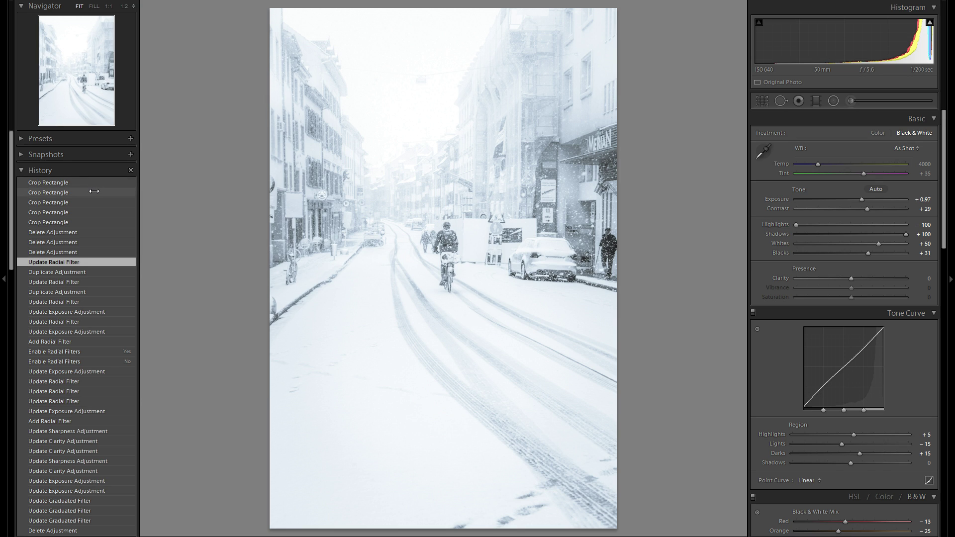
left_click(94, 192)
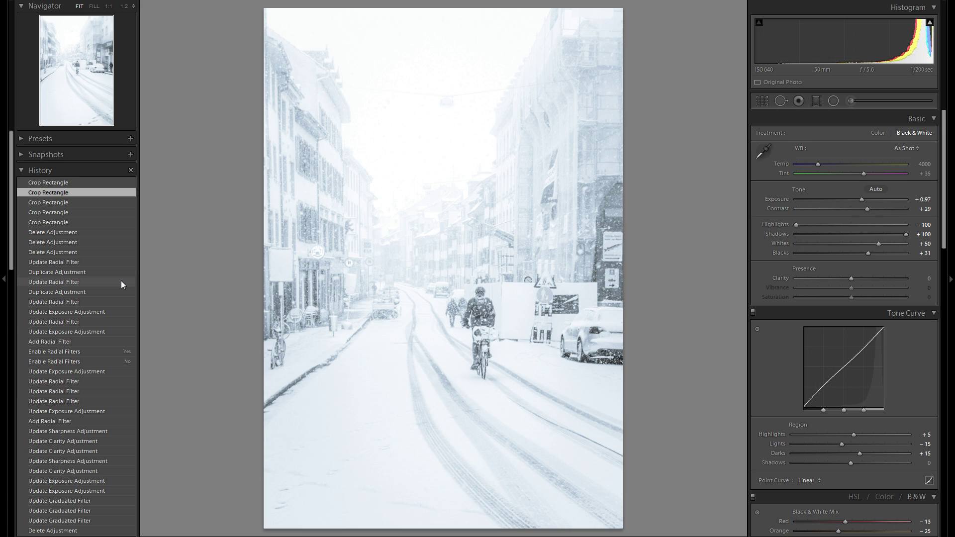
scroll(110, 286, "down", 20)
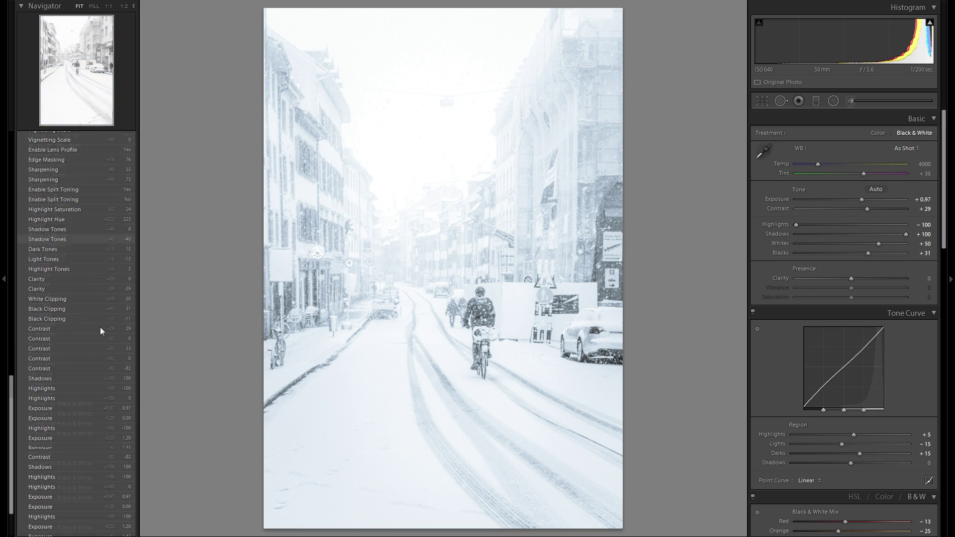
- Review History from the original colour import through black-and-white conversion, ending on the tighter crop
left_click(78, 513)
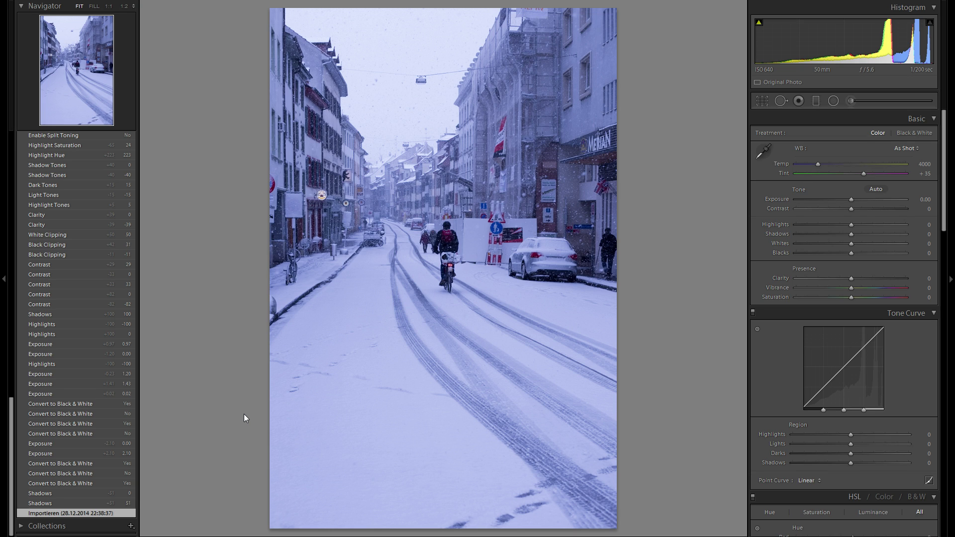
left_click(85, 483)
scroll(59, 348, "up", 10)
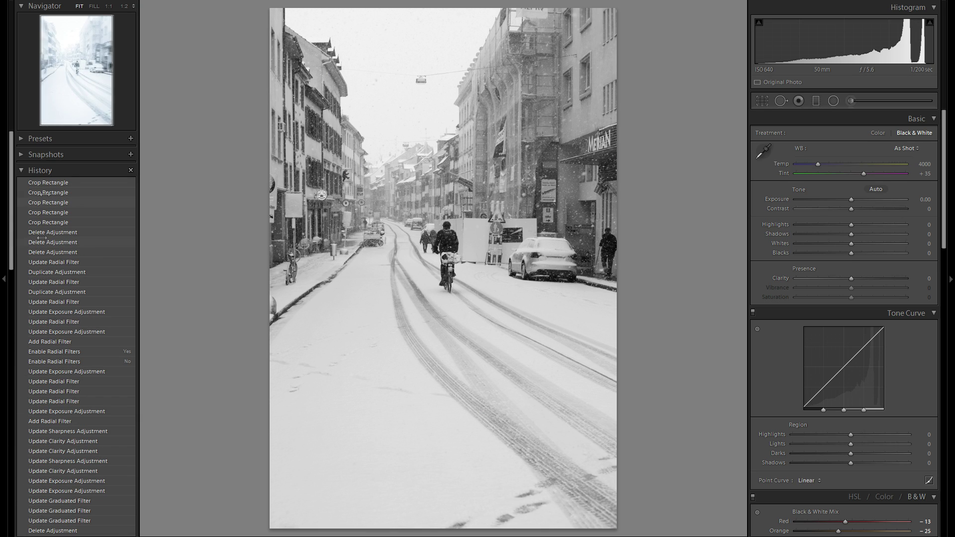
left_click(58, 182)
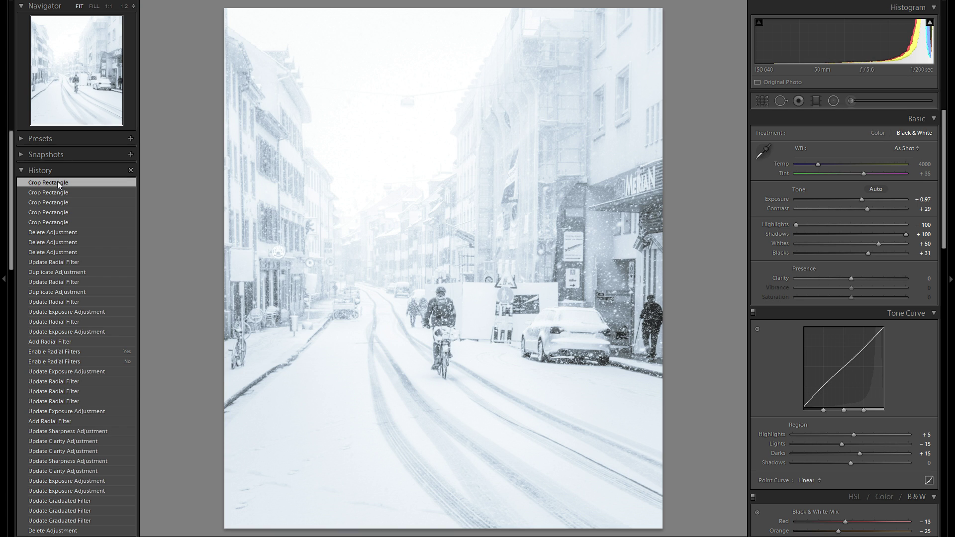
left_click(56, 192)
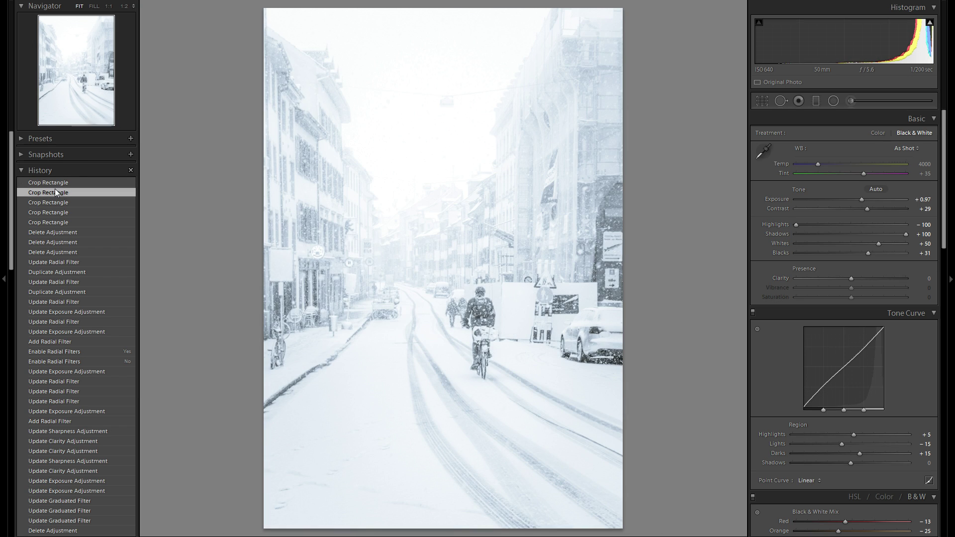